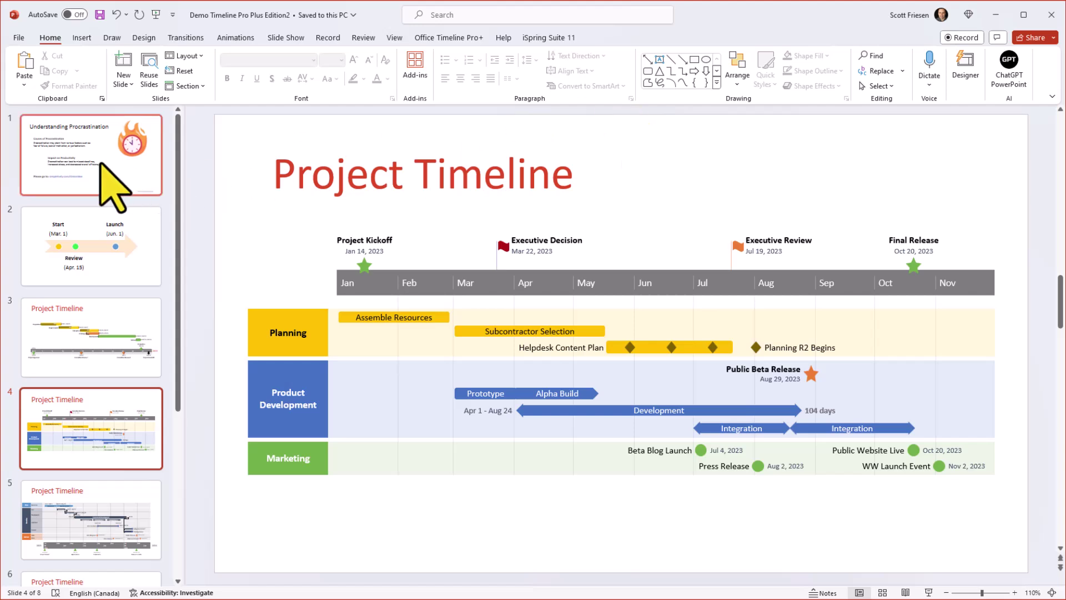
Open slide 1, 'Understanding Procrastination', from the slide panel
{"action": "left_click", "coordinate": [101, 166]}
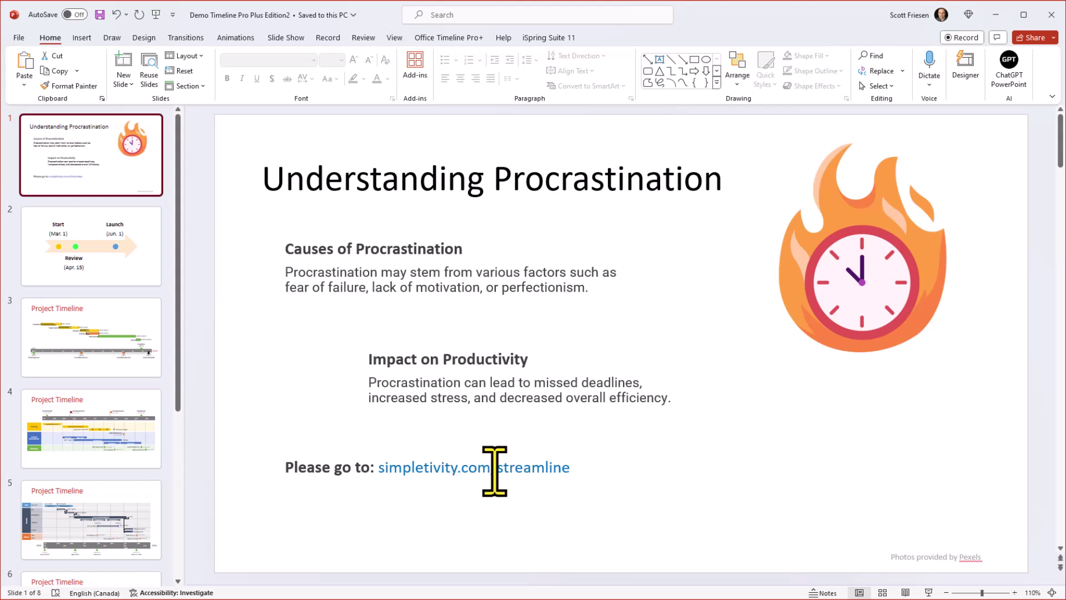
Launch the QR4Office add-in and enter the simpletivity.com/streamline URL
{"action": "left_click", "coordinate": [416, 69]}
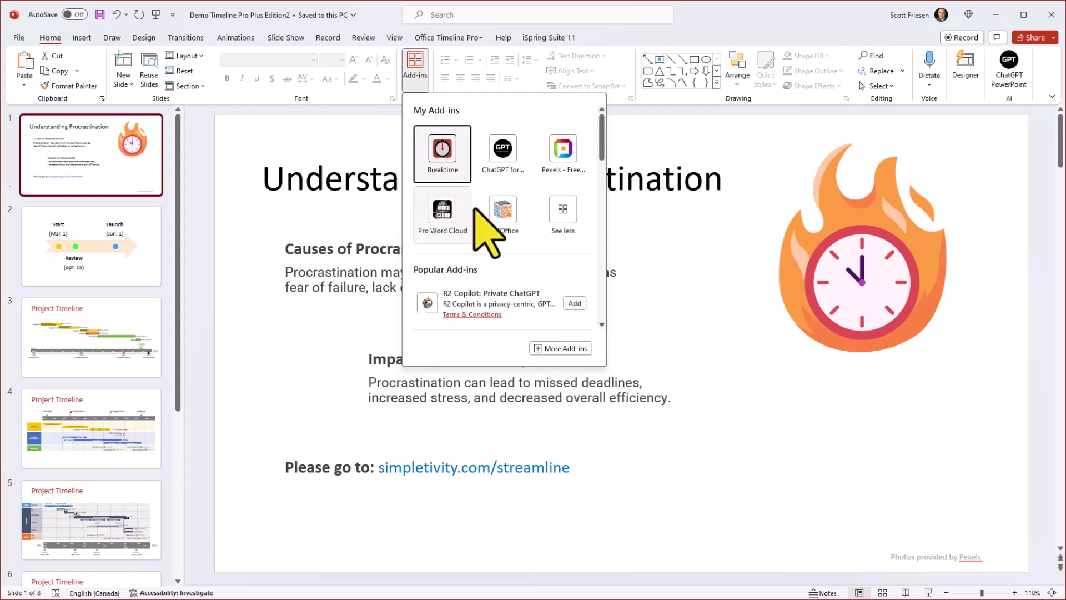
{"action": "left_click", "coordinate": [499, 212]}
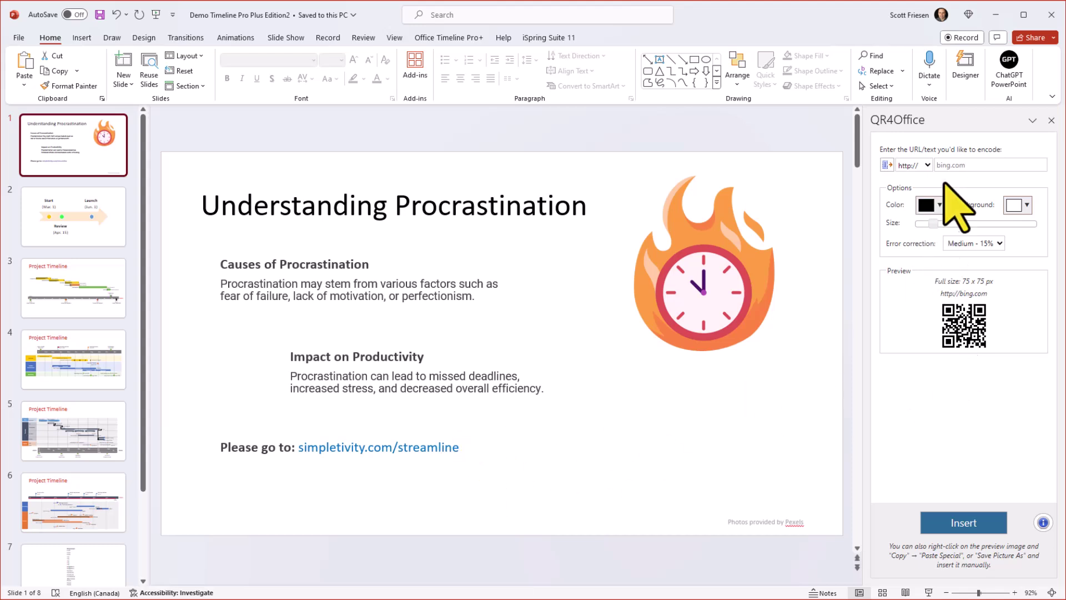
{"action": "type", "text": "sim"}
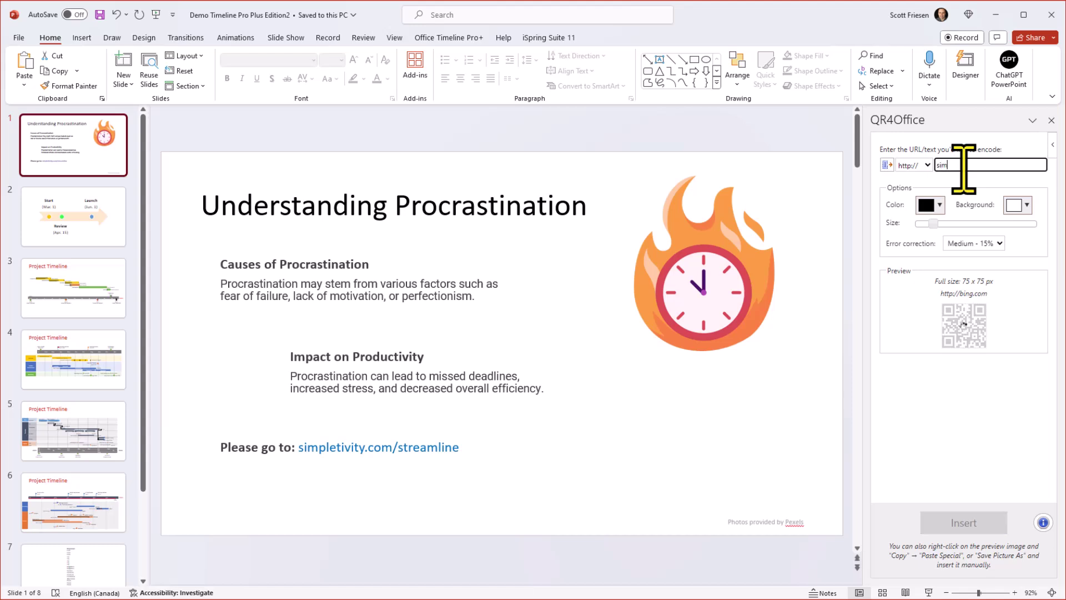
{"action": "type", "text": "pletivity.com/streamline"}
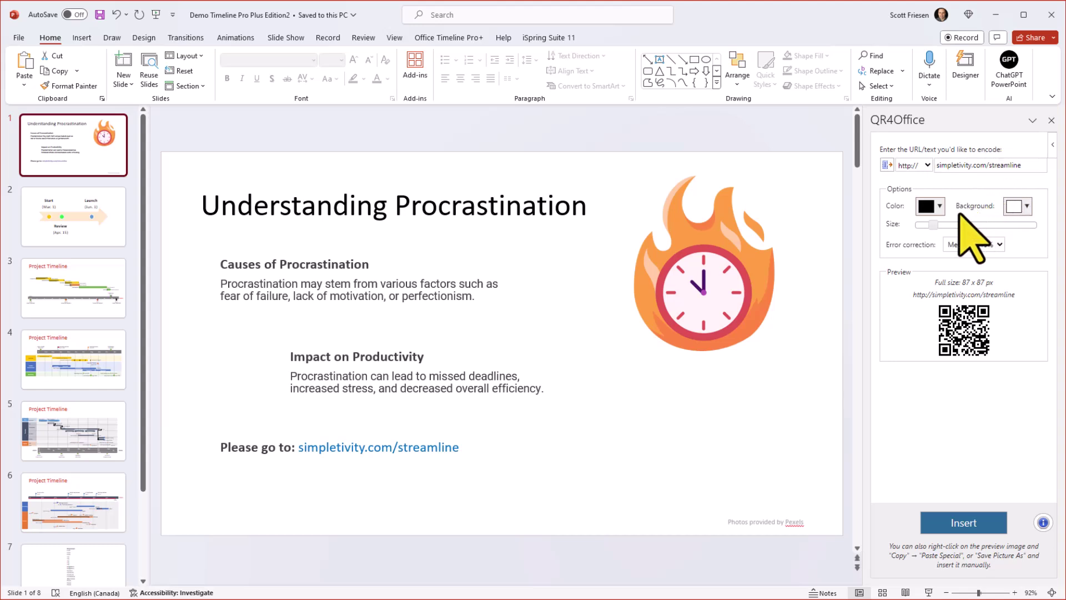
Insert a blue 203 x 203 px QR code and place it at the slide's lower right
{"action": "left_click", "coordinate": [939, 206]}
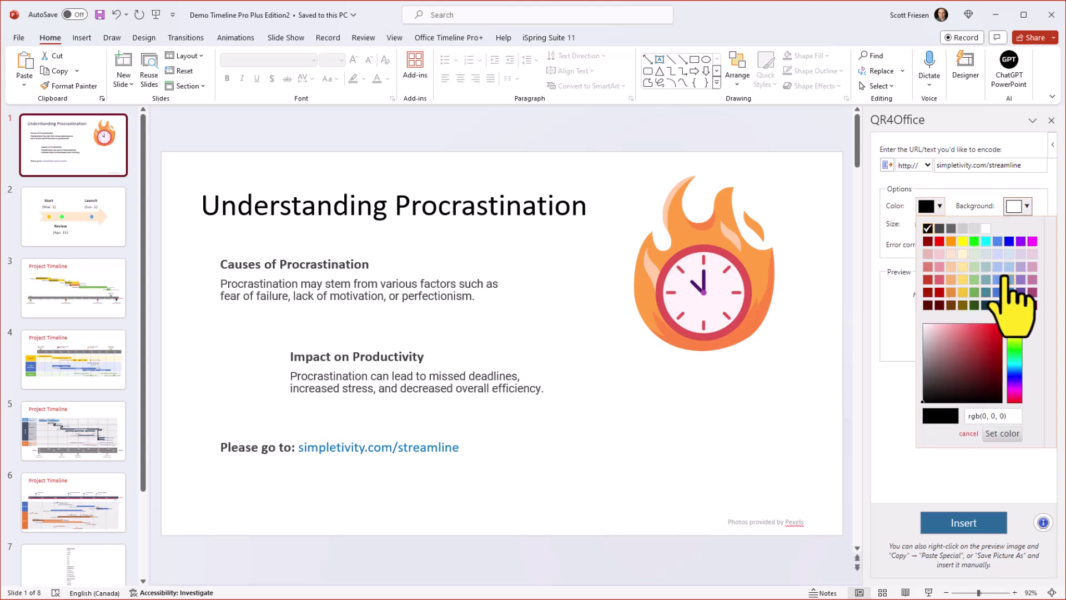
{"action": "left_click", "coordinate": [1009, 241]}
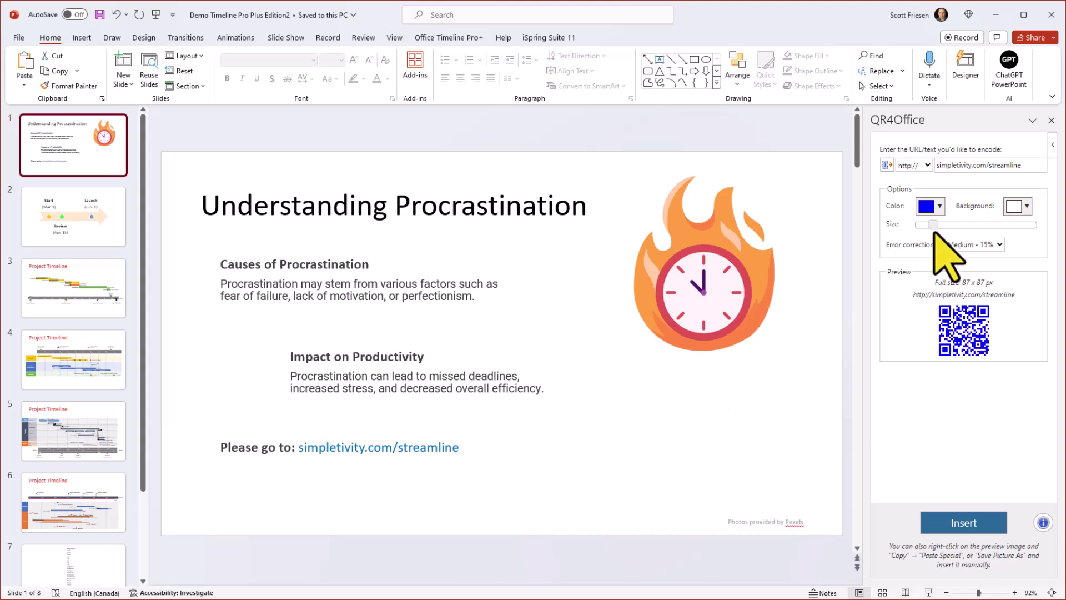
{"action": "left_click_drag", "start_coordinate": [934, 225], "coordinate": [968, 224]}
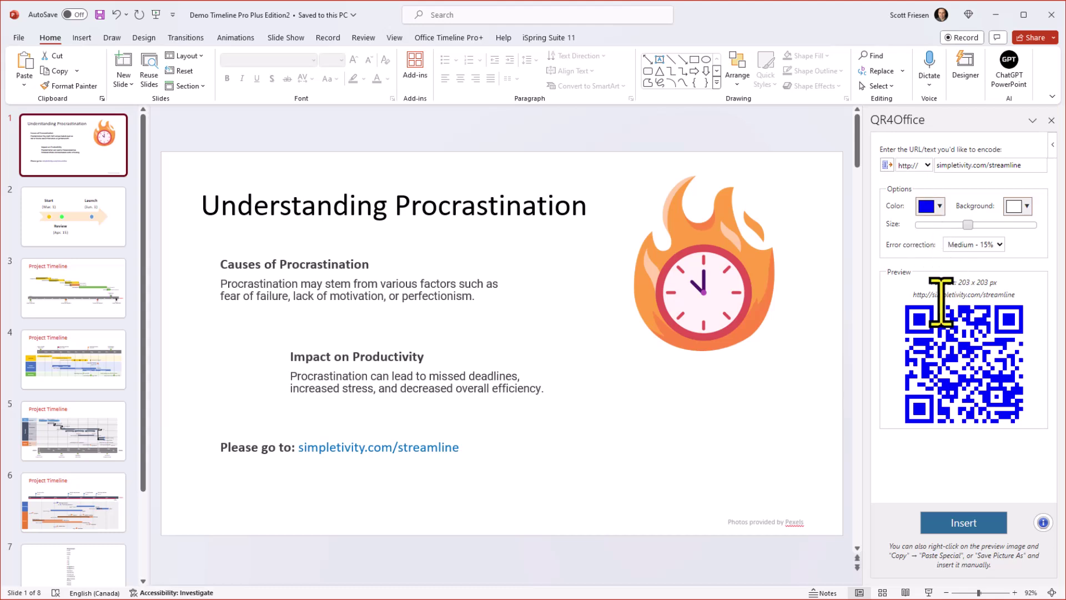
{"action": "left_click", "coordinate": [966, 522]}
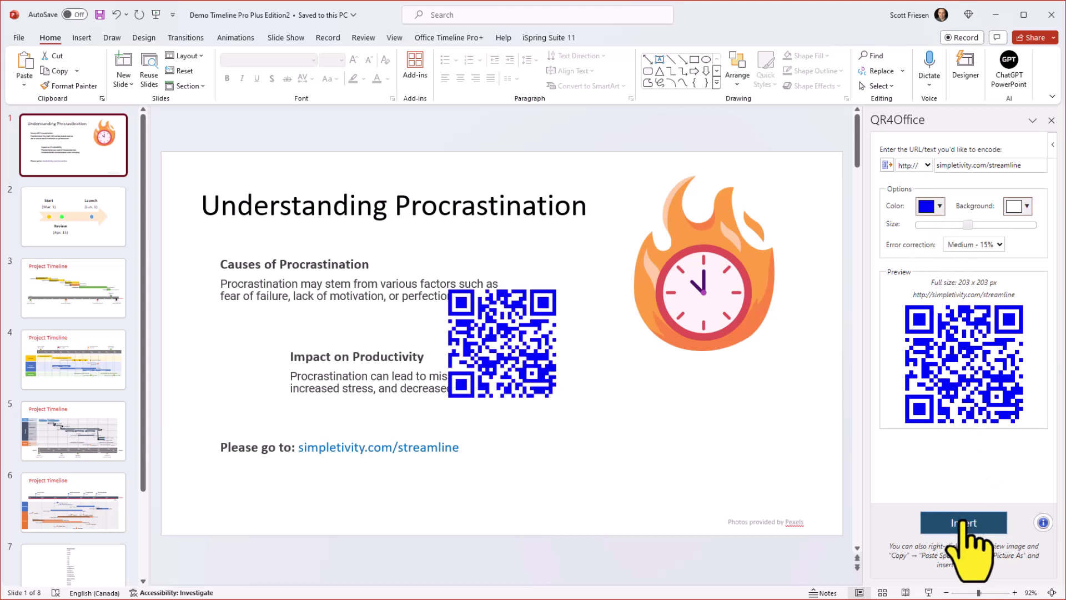
{"action": "left_click_drag", "start_coordinate": [497, 337], "coordinate": [685, 432]}
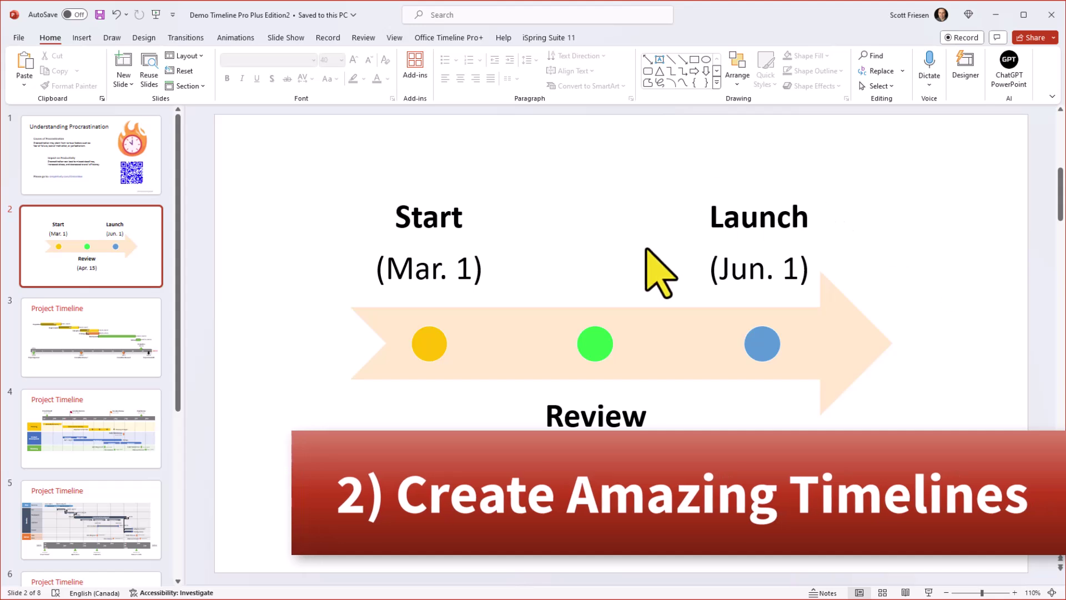
{"action": "left_click", "coordinate": [82, 37]}
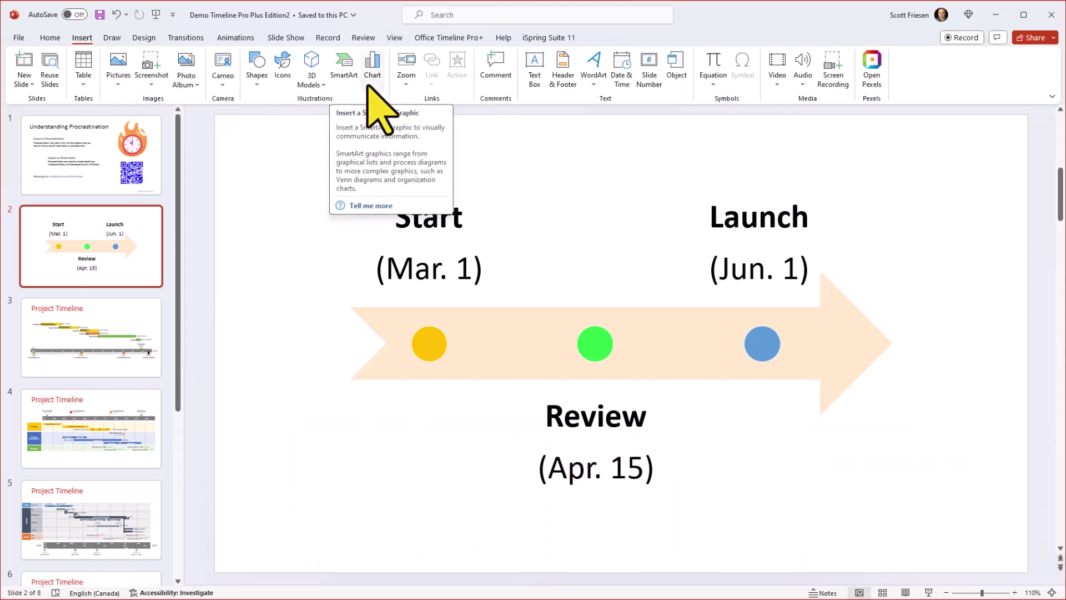
{"action": "left_click", "coordinate": [347, 78]}
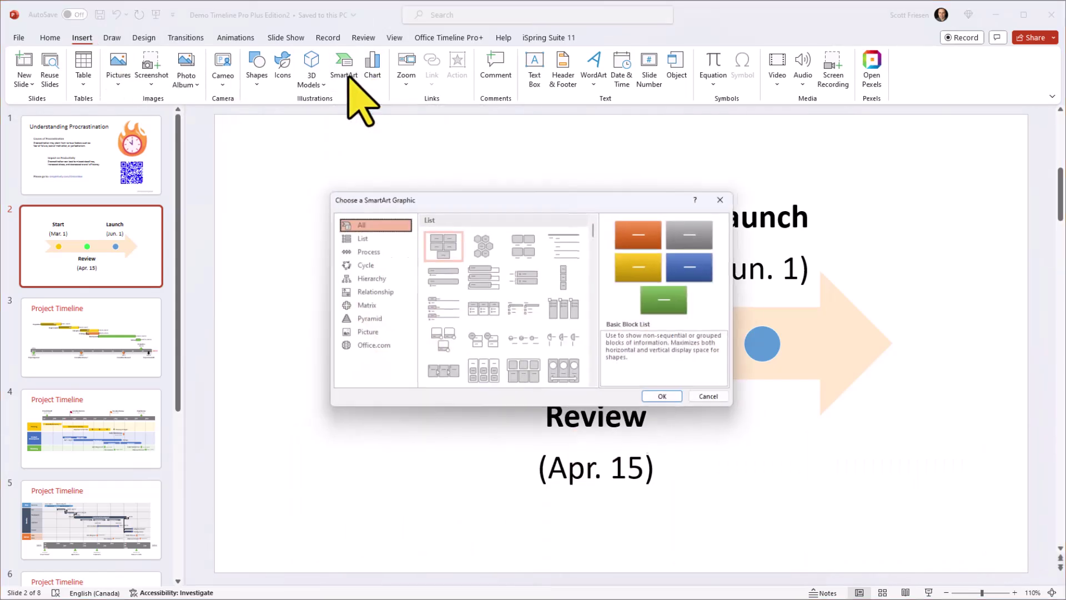
{"action": "left_click", "coordinate": [371, 250]}
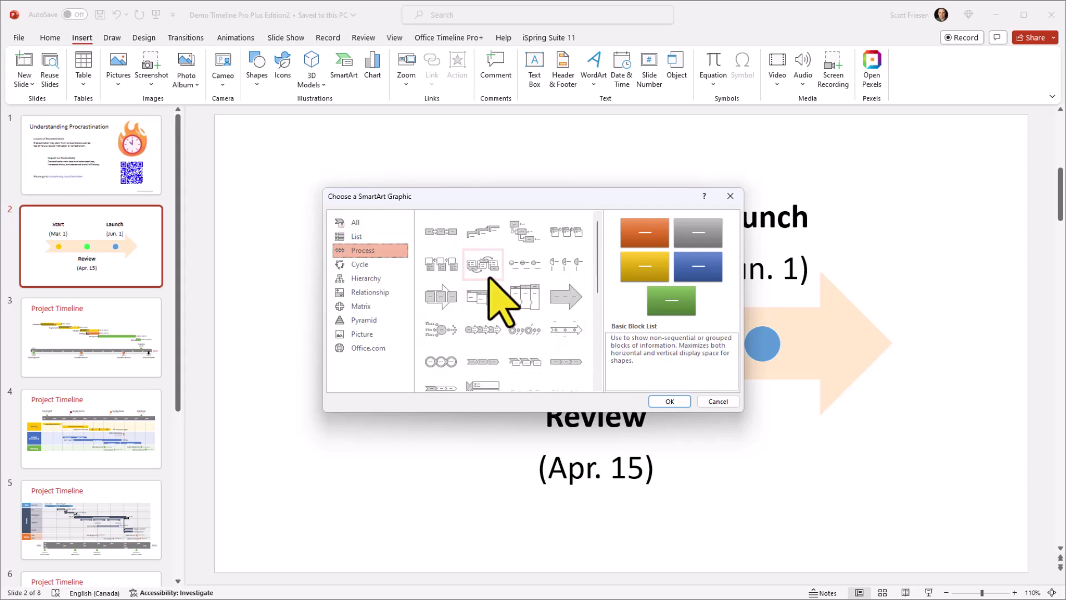
{"action": "left_click", "coordinate": [729, 196]}
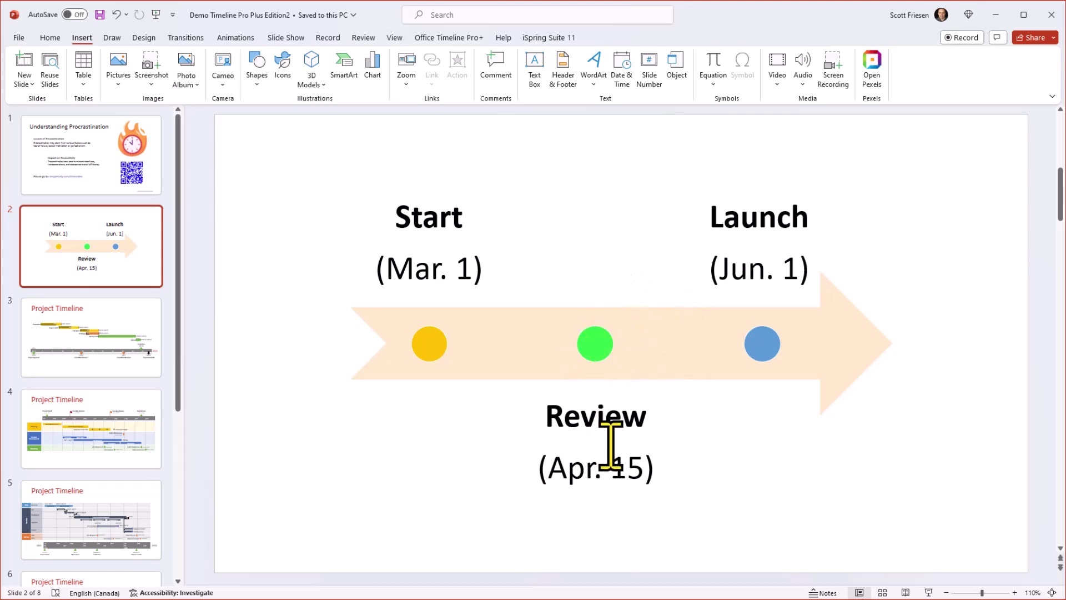
Slide the green Review dot left along the slide 2 timeline arrow
{"action": "left_click_drag", "start_coordinate": [593, 346], "coordinate": [531, 344]}
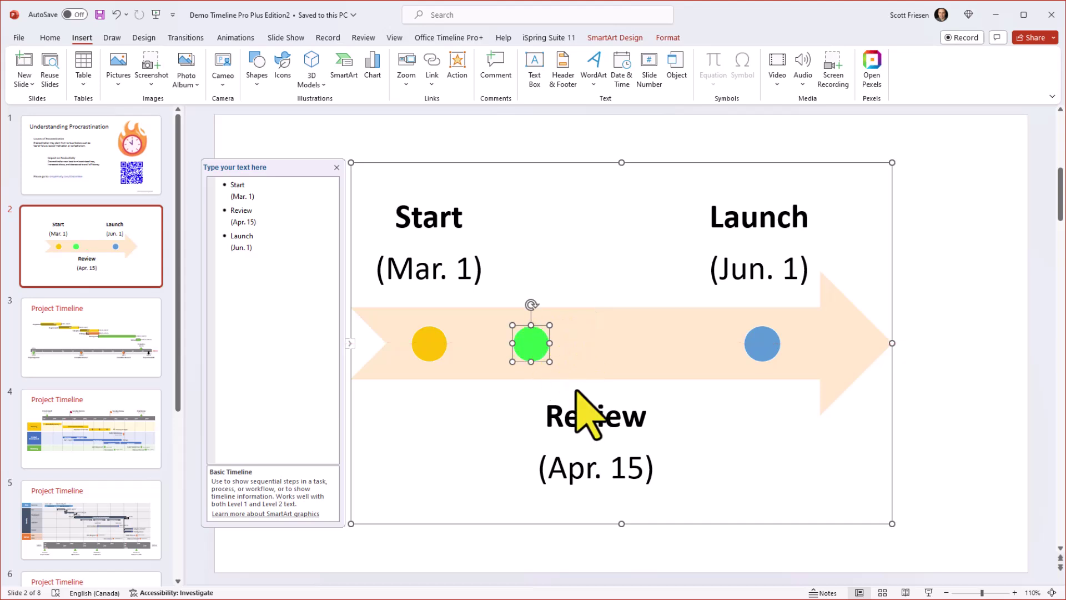
{"action": "left_click", "coordinate": [761, 345]}
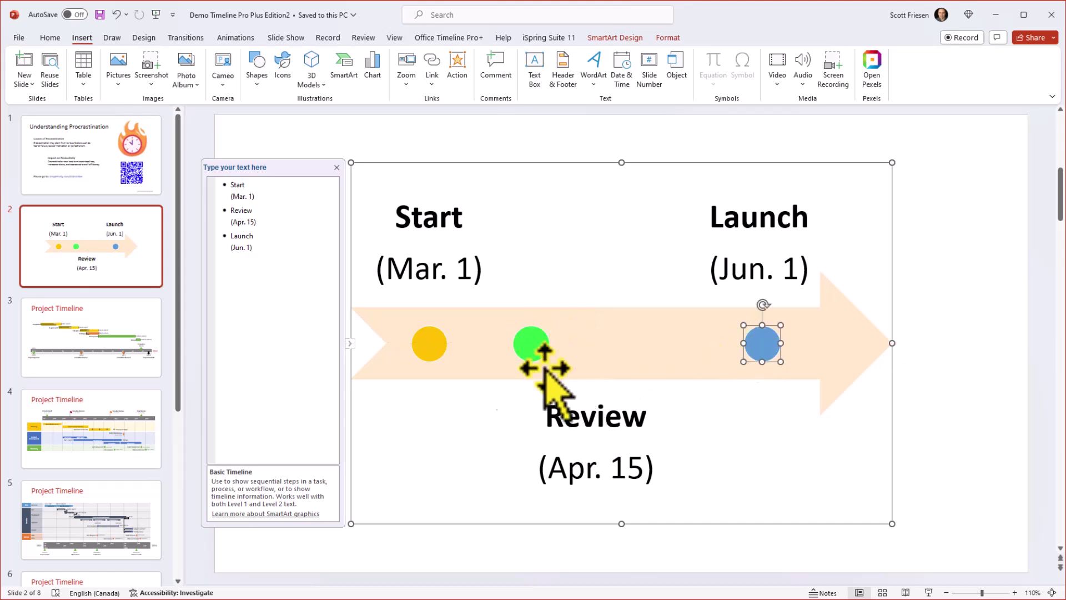
{"action": "left_click", "coordinate": [433, 345]}
{"action": "left_click", "coordinate": [519, 345]}
Move the Review label under the green dot, then go to slide 3
{"action": "left_click", "coordinate": [441, 261]}
{"action": "left_click", "coordinate": [580, 467]}
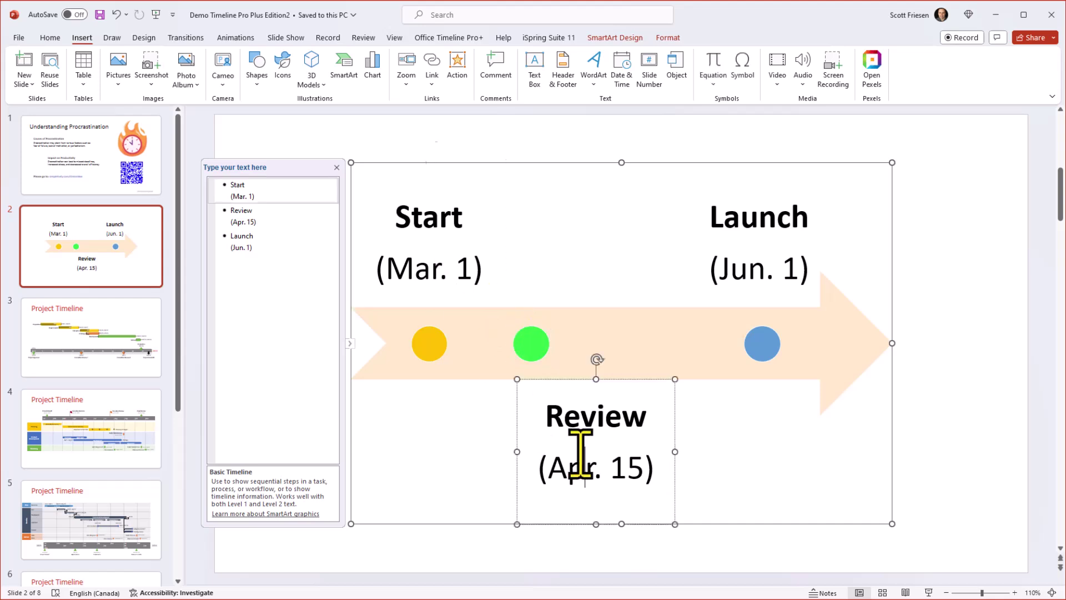
{"action": "left_click_drag", "start_coordinate": [620, 381], "coordinate": [551, 383]}
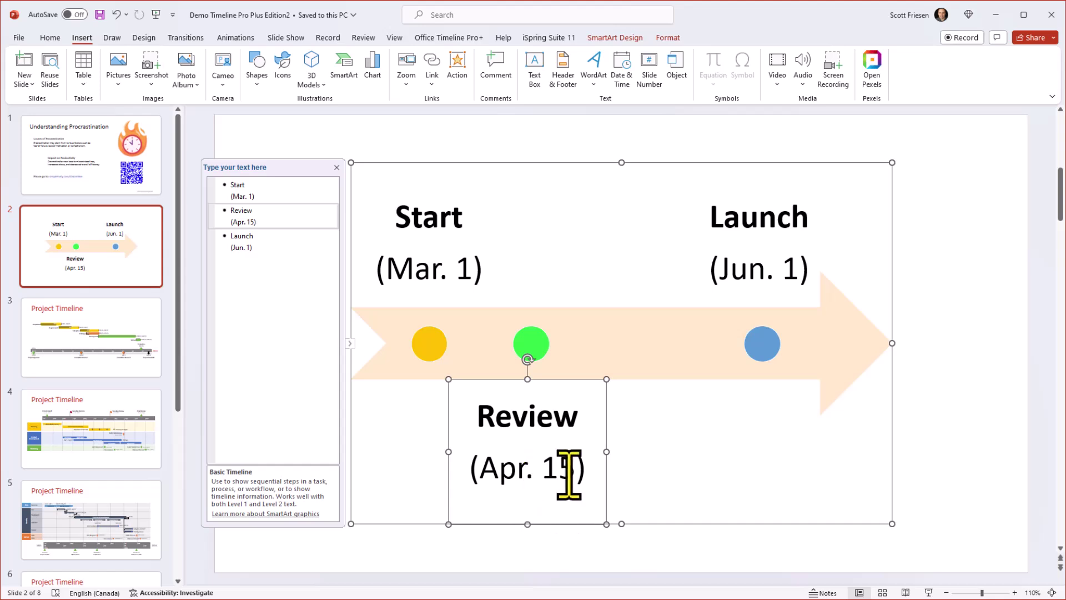
{"action": "left_click", "coordinate": [935, 361]}
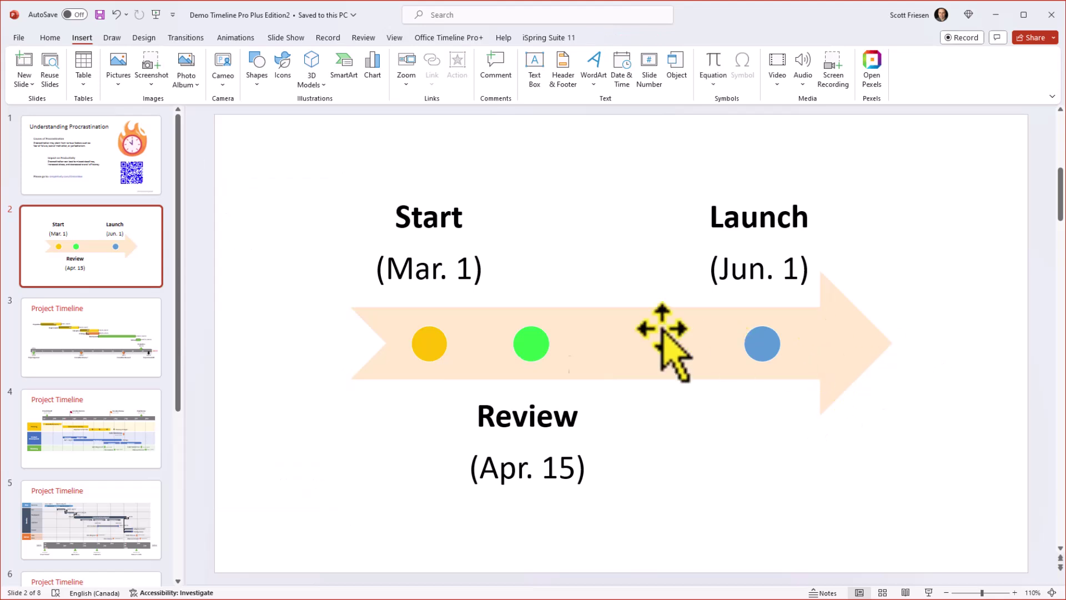
{"action": "left_click", "coordinate": [117, 366]}
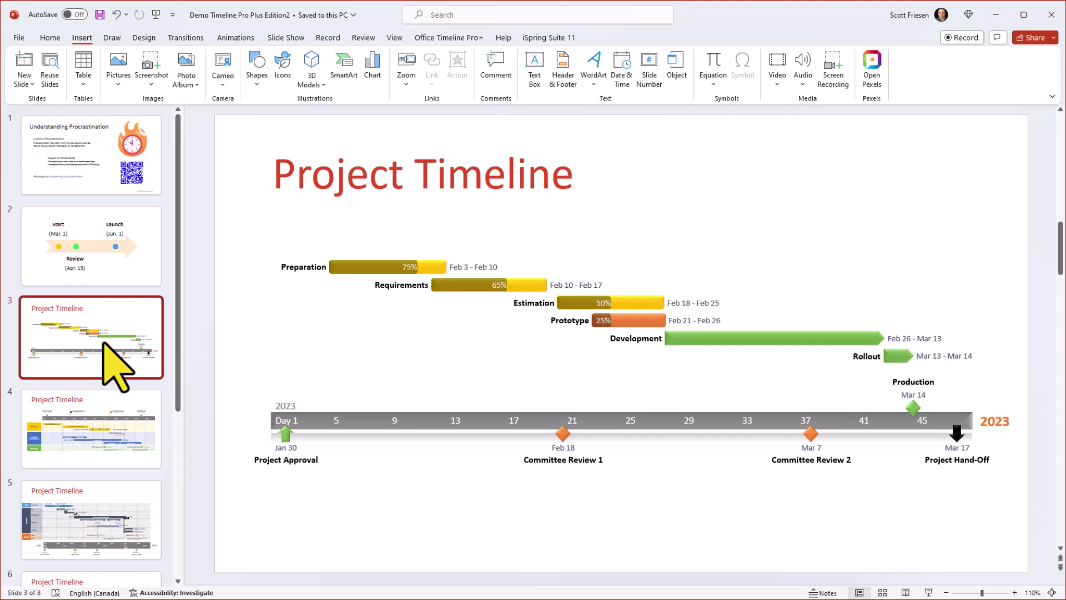
Show slide 4's swimlane timeline with the Office Timeline Pro+ ribbon tab
{"action": "left_click", "coordinate": [92, 426]}
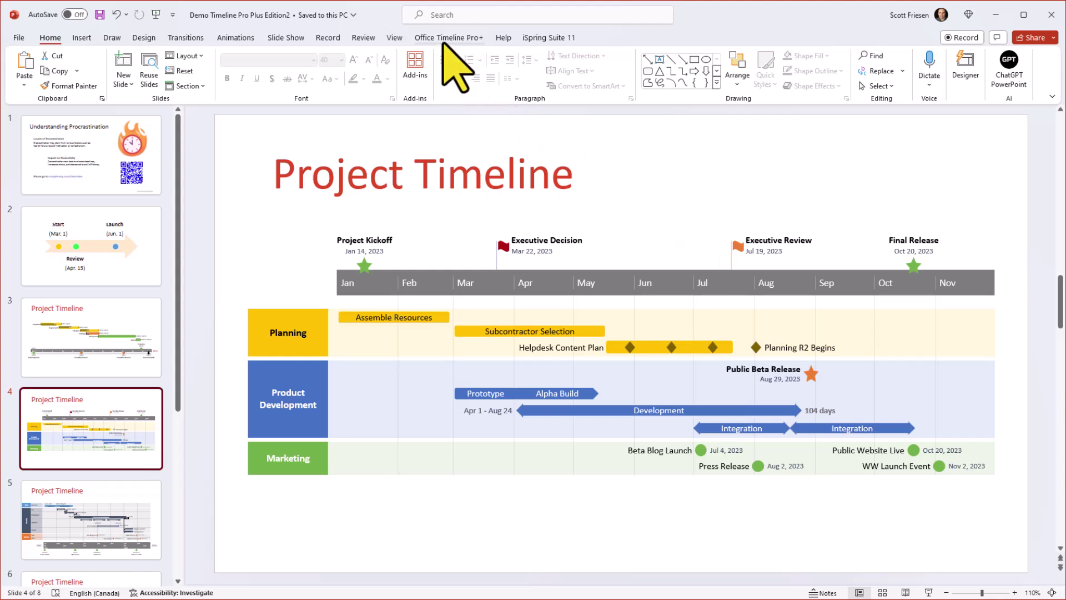
{"action": "left_click", "coordinate": [444, 39]}
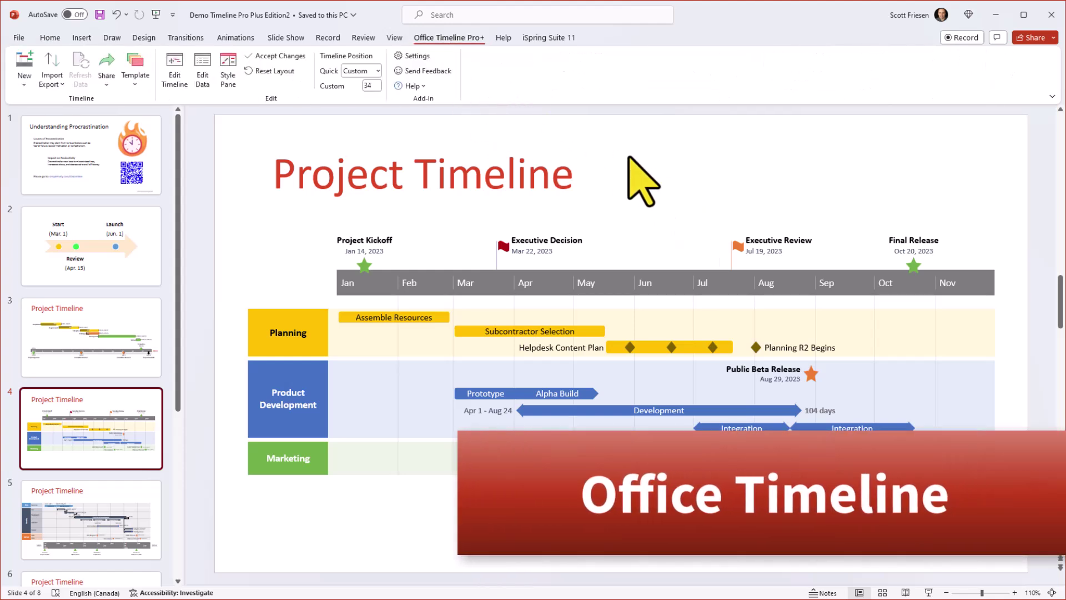
In the Office Timeline editor, move Executive Decision to Apr 14 and Final Release into Product Development
{"action": "left_click", "coordinate": [174, 69]}
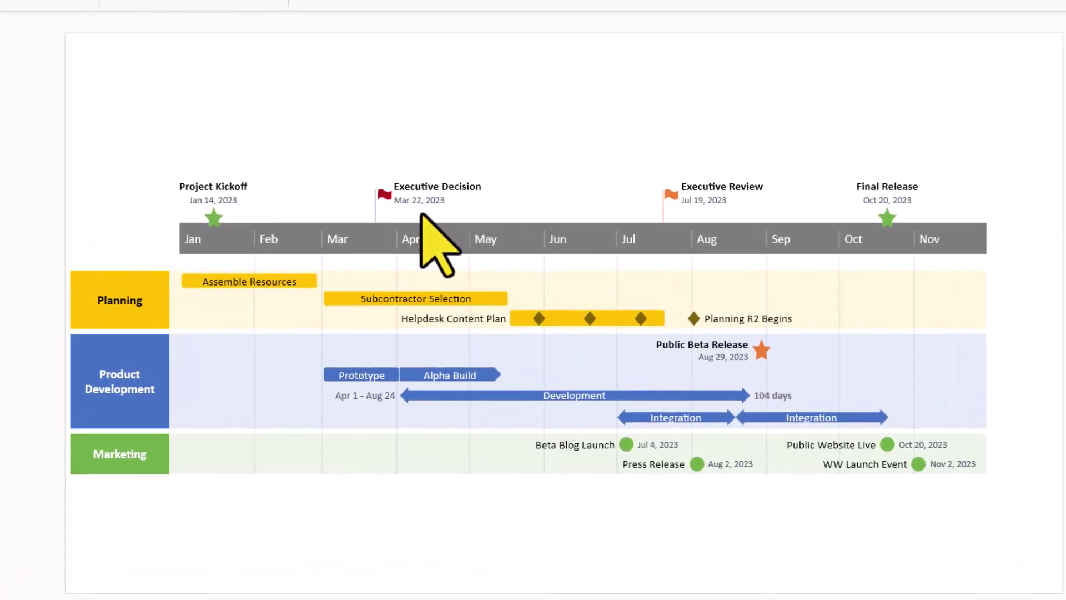
{"action": "left_click", "coordinate": [390, 210]}
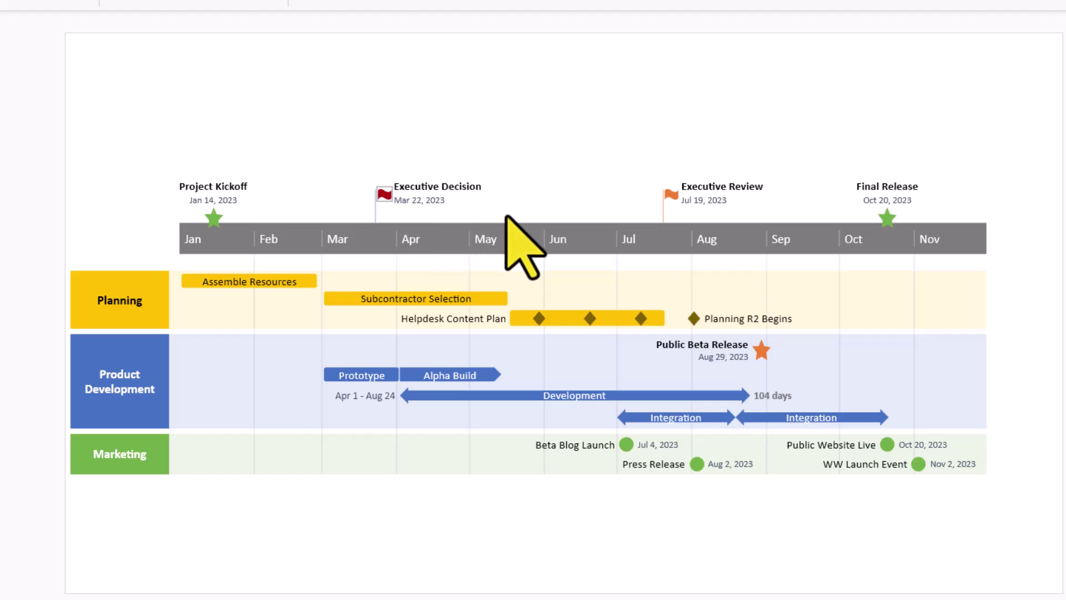
{"action": "left_click_drag", "start_coordinate": [385, 197], "coordinate": [507, 208]}
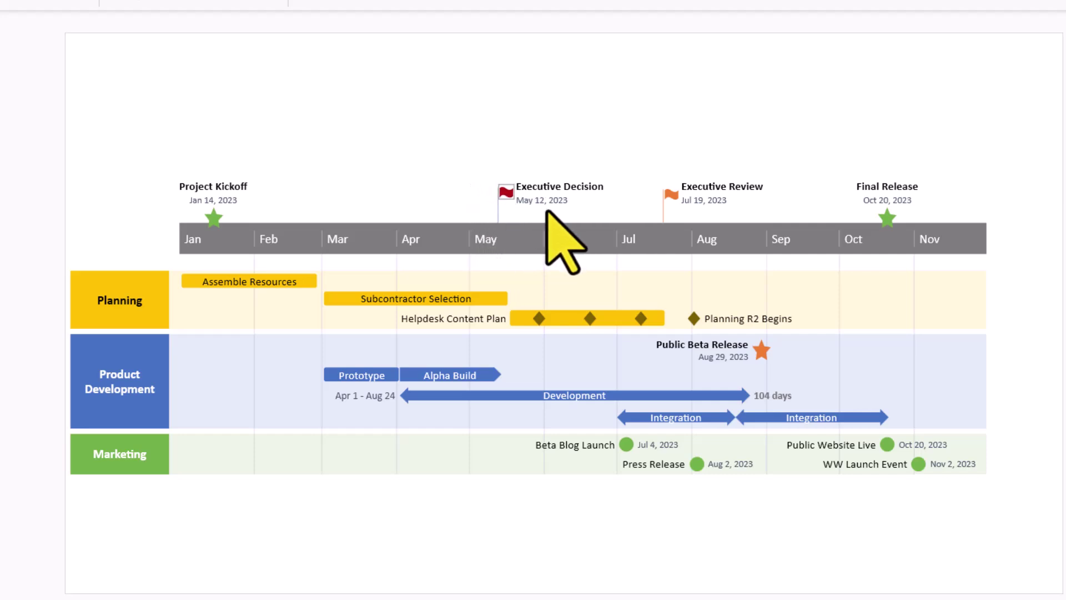
{"action": "left_click_drag", "start_coordinate": [505, 192], "coordinate": [636, 164]}
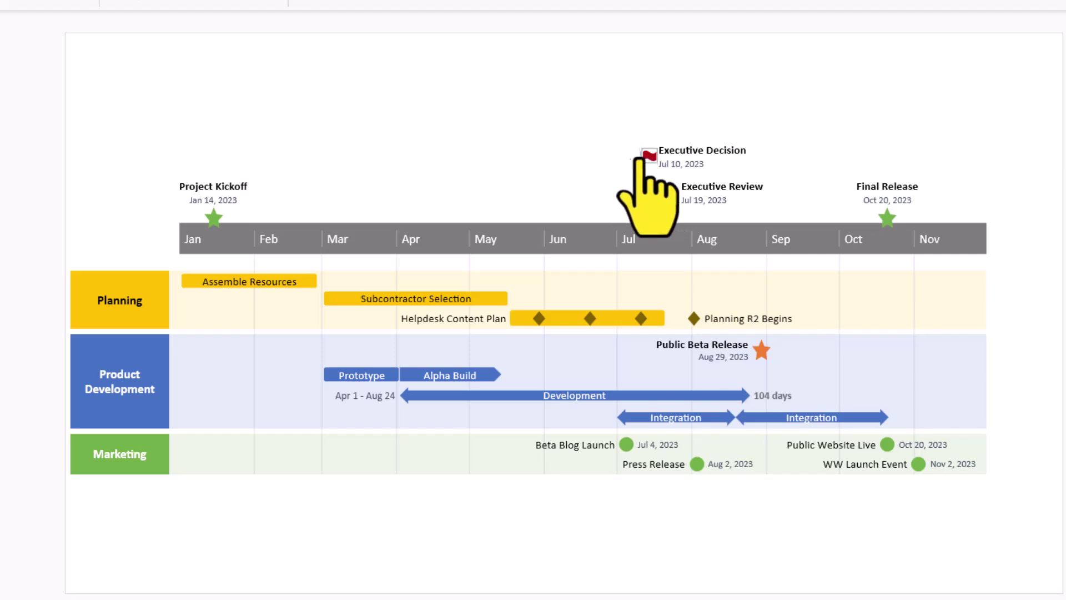
{"action": "left_click_drag", "start_coordinate": [636, 161], "coordinate": [443, 186]}
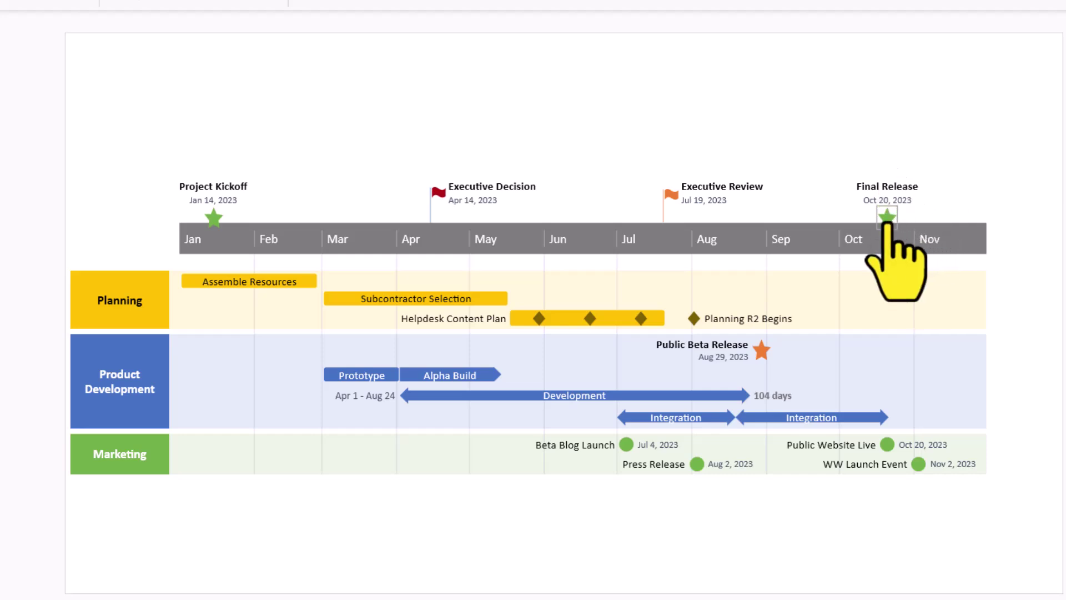
{"action": "left_click_drag", "start_coordinate": [887, 219], "coordinate": [882, 351]}
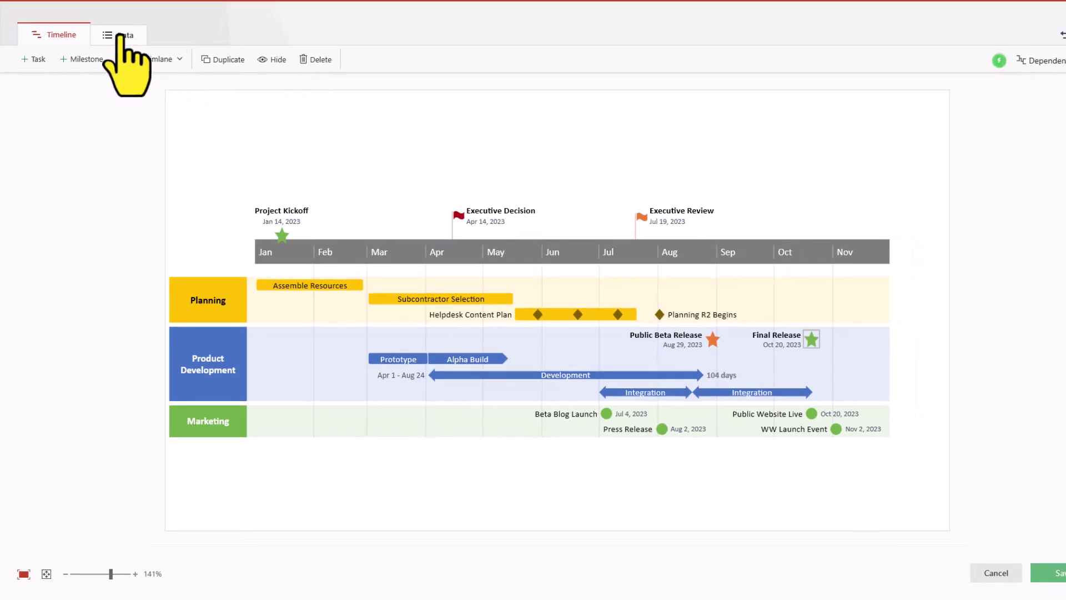
In the Data table, check the Helpdesk Content Plan start-date calendar, then close it
{"action": "left_click", "coordinate": [120, 35]}
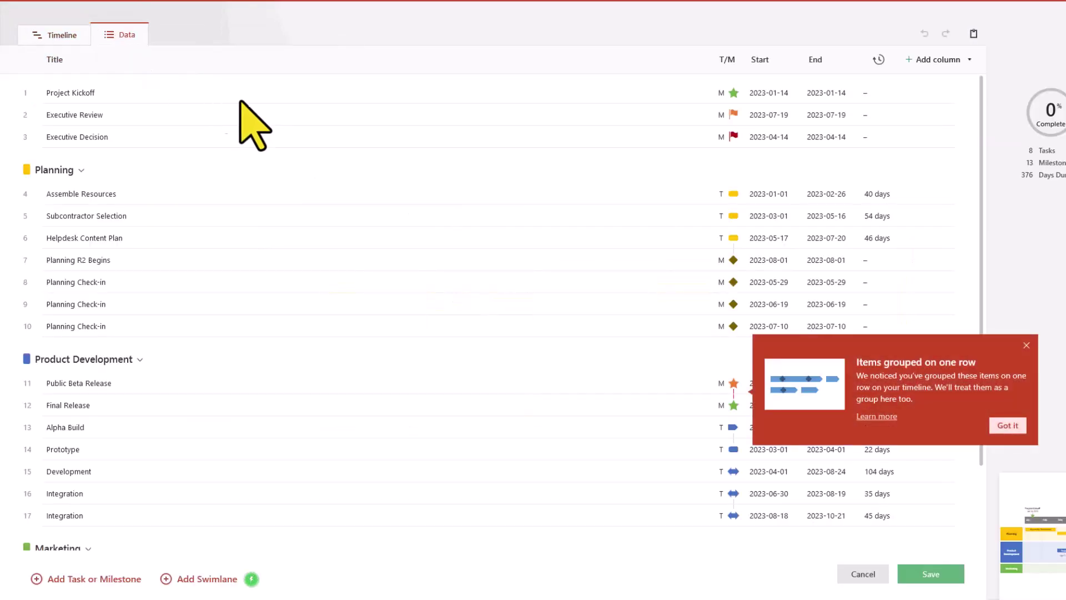
{"action": "left_click", "coordinate": [1026, 344]}
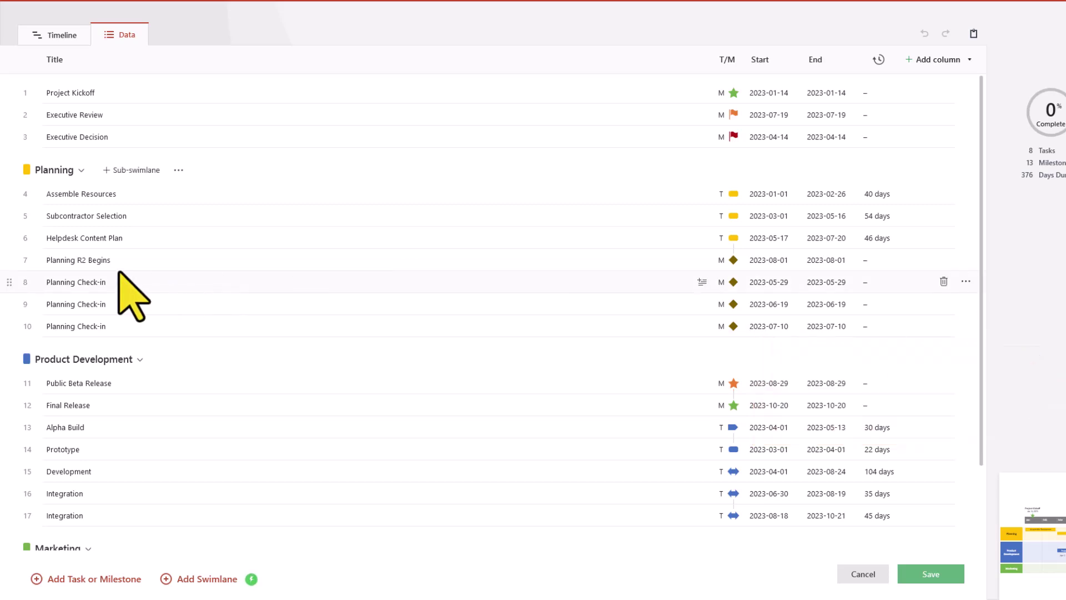
{"action": "left_click", "coordinate": [732, 237]}
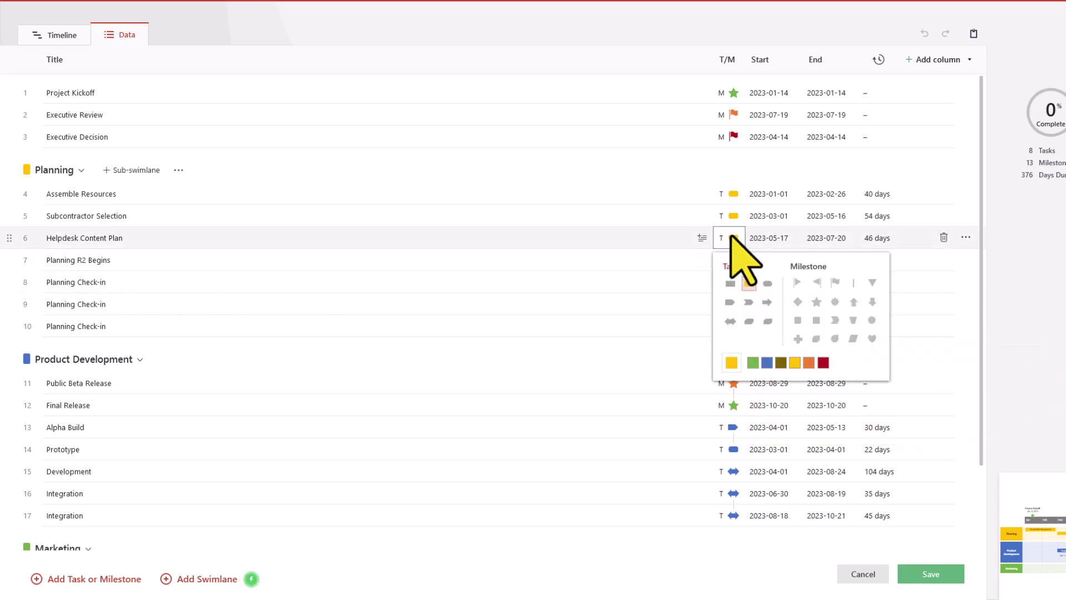
{"action": "left_click", "coordinate": [794, 238]}
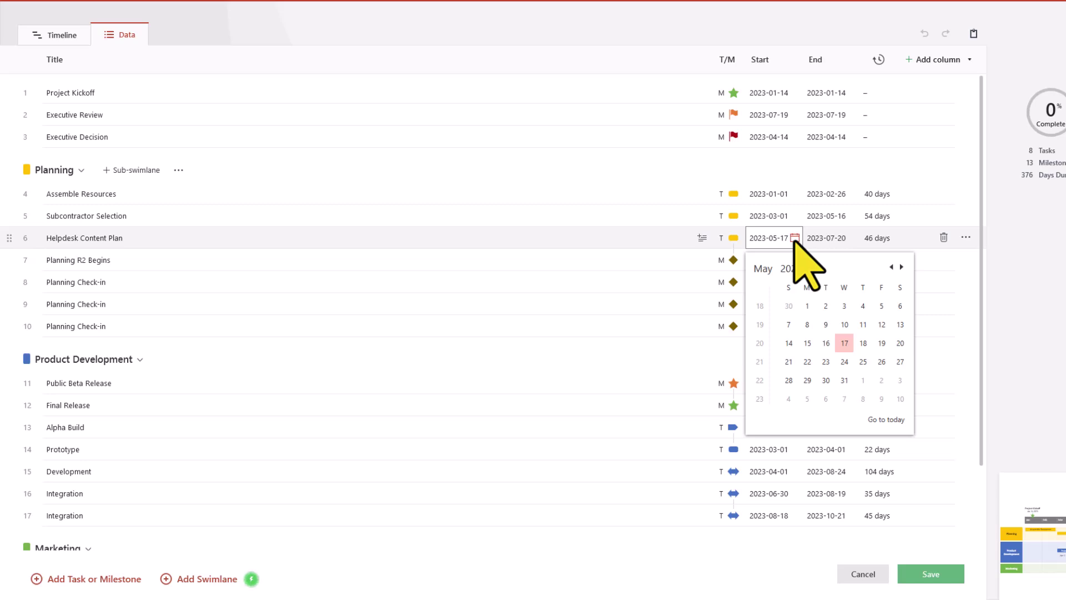
{"action": "left_click", "coordinate": [558, 194]}
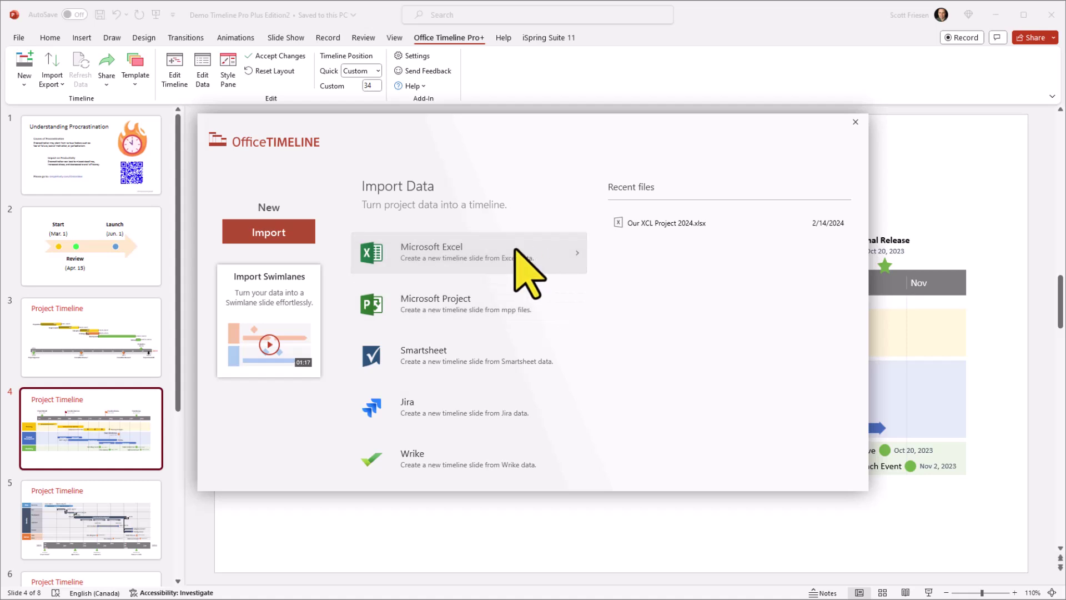
Close the Import Data window and advance to slide 5
{"action": "left_click", "coordinate": [855, 122]}
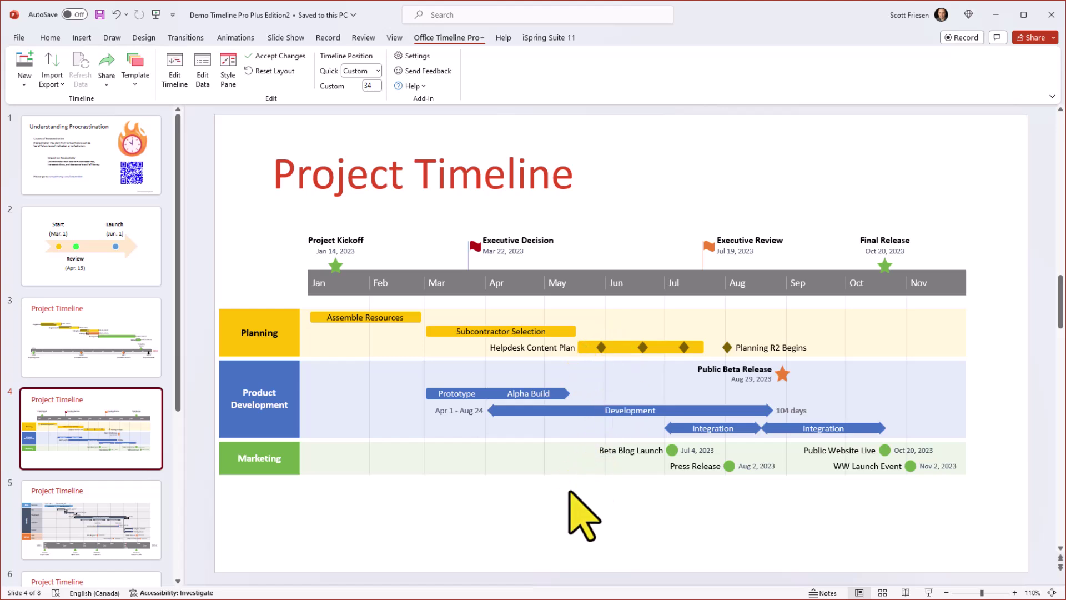
{"action": "key", "text": "Page_Down"}
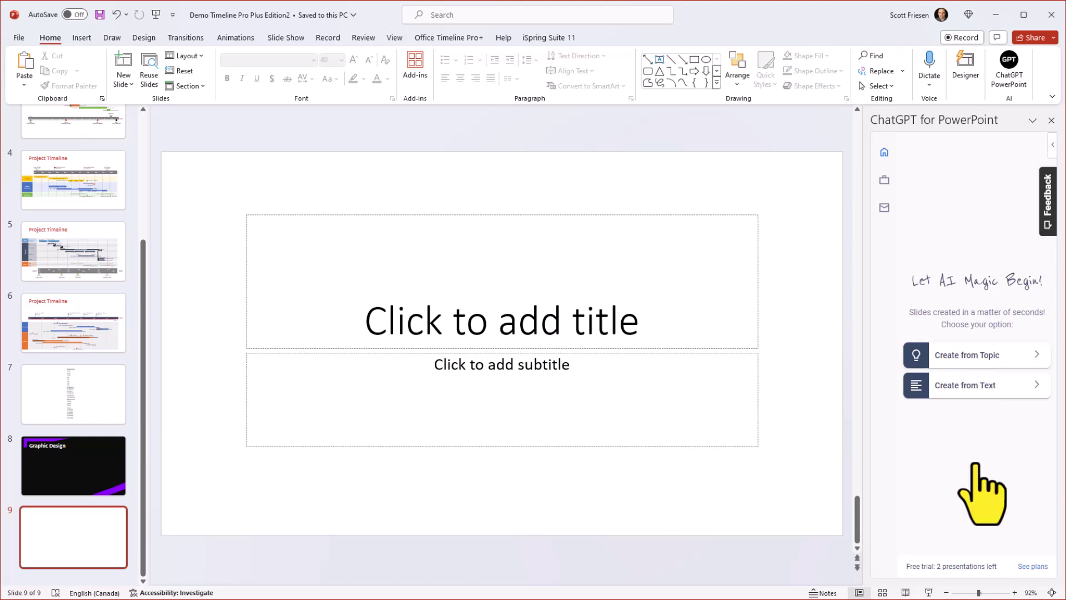
Peek at ChatGPT's Create from Text option, then return to the starting choices
{"action": "left_click", "coordinate": [976, 389]}
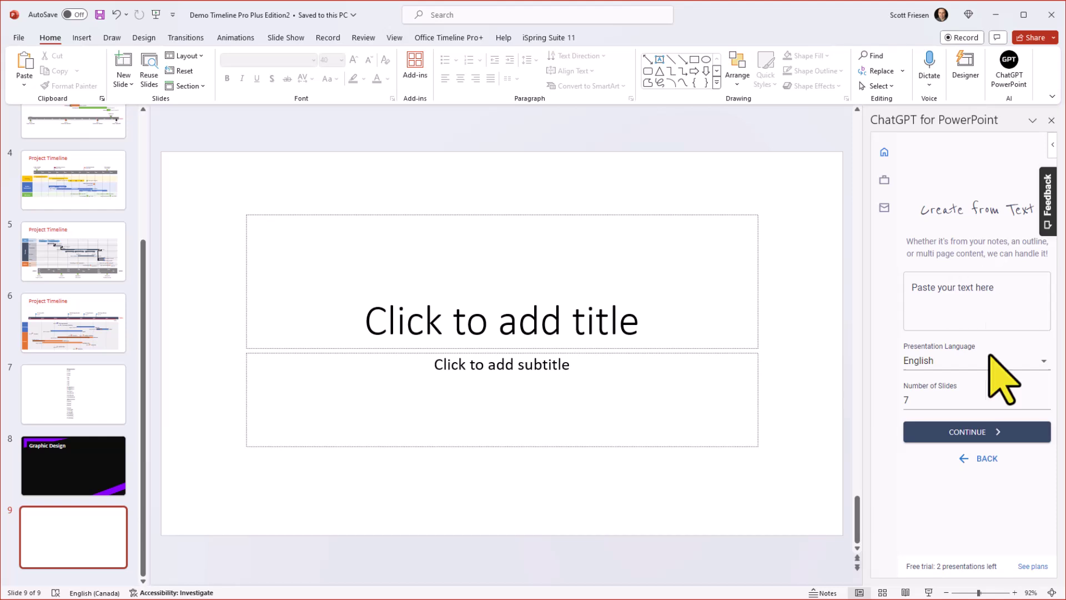
{"action": "left_click", "coordinate": [980, 459]}
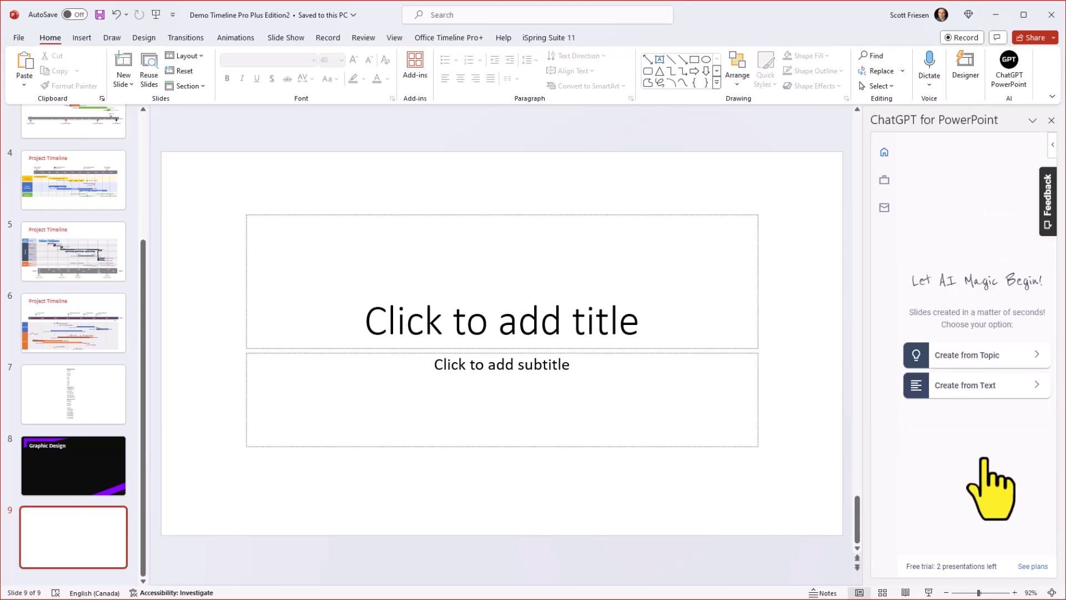
Paste the waking-up-early pros and cons prompt into Create from Topic and generate a 7-slide English outline
{"action": "left_click", "coordinate": [999, 355]}
{"action": "left_click", "coordinate": [948, 268]}
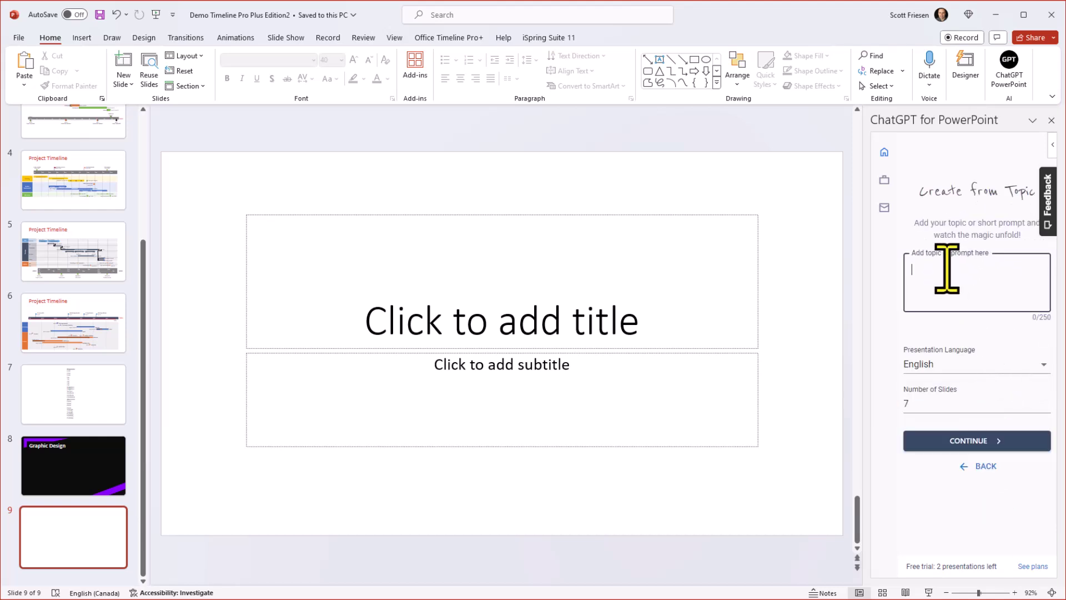
{"action": "type", "text": "Highlight the pros and cons of waking up extra early and it's affect on your workday"}
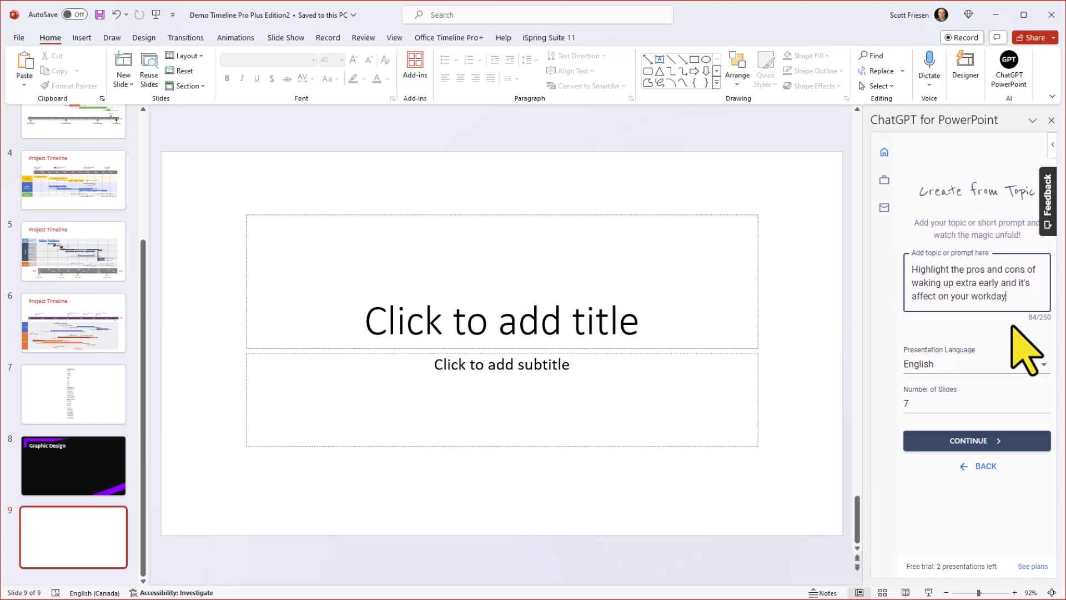
{"action": "left_click", "coordinate": [965, 330]}
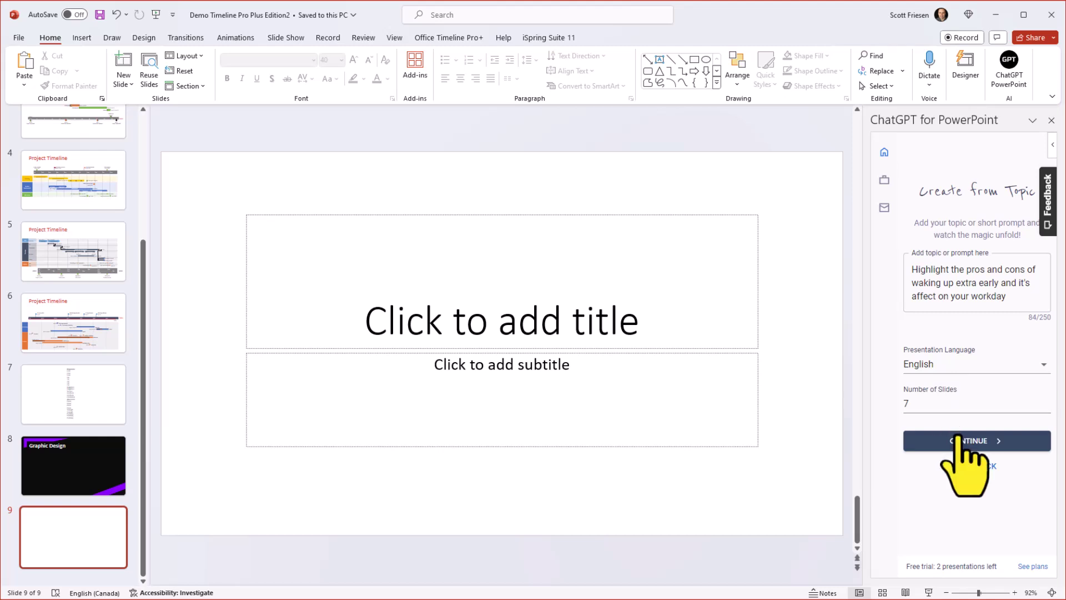
{"action": "left_click", "coordinate": [967, 445]}
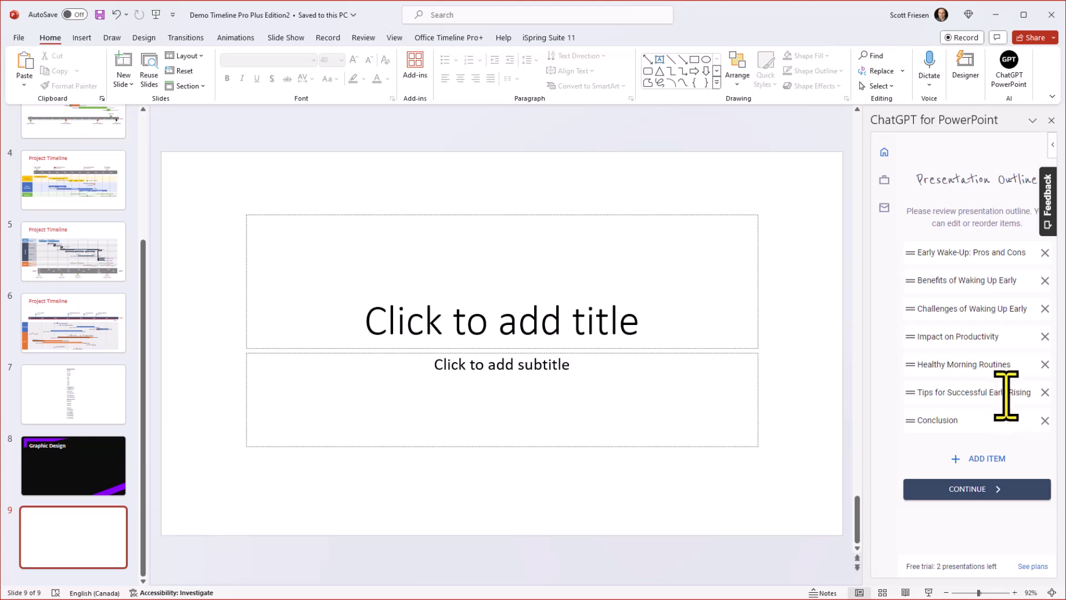
Move Tips for Successful Early Rising above Healthy Morning Routines and accept the seven-item outline
{"action": "mouse_move", "coordinate": [914, 388]}
{"action": "left_mouse_down"}
{"action": "mouse_move", "coordinate": [914, 363]}
{"action": "mouse_move", "coordinate": [911, 399]}
{"action": "mouse_move", "coordinate": [909, 366]}
{"action": "left_mouse_up"}
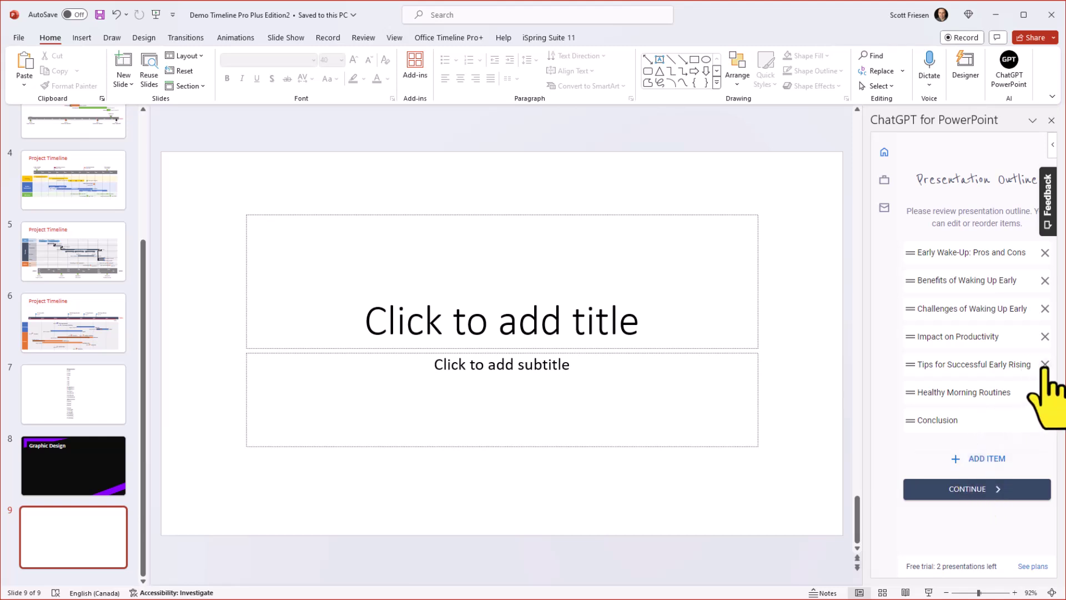
{"action": "left_click", "coordinate": [969, 489]}
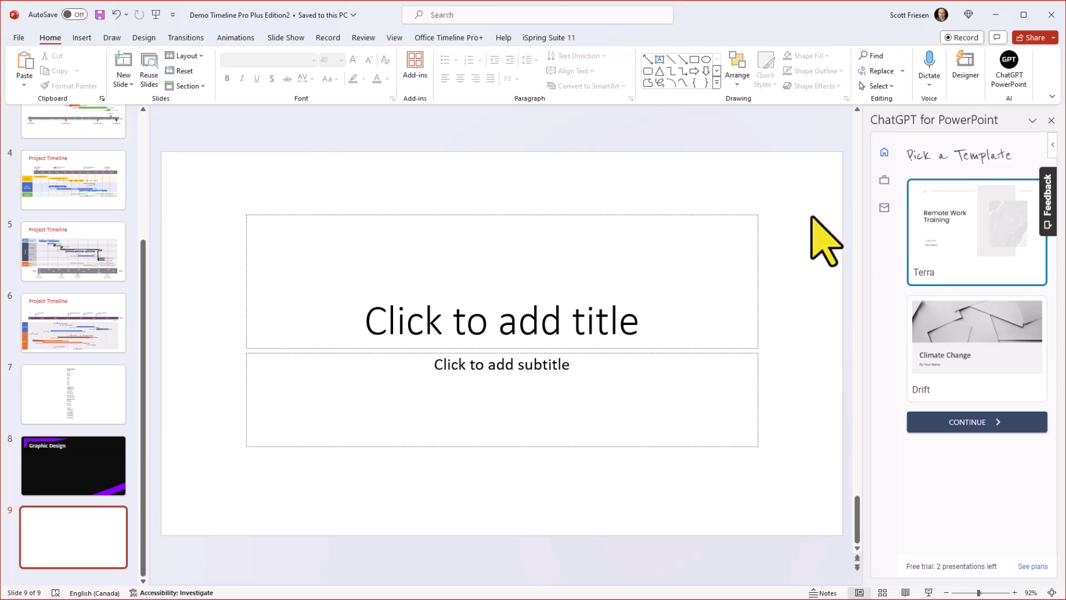
Create the seven early-rising slides in the Terra template as slides 10–16
{"action": "left_click", "coordinate": [971, 427]}
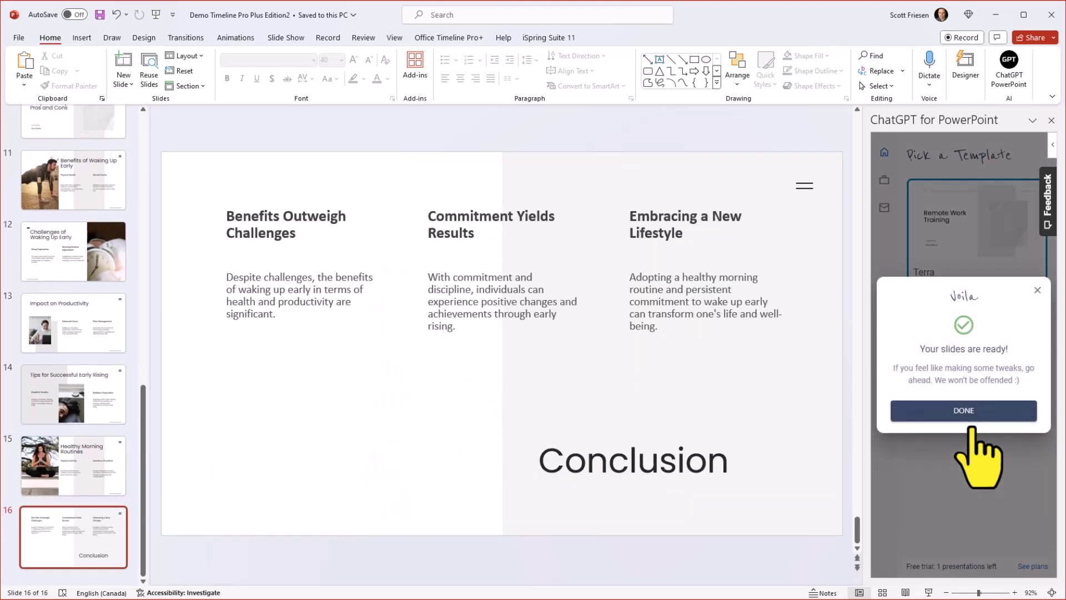
Step through generated slides 10 to 16, then back up to slide 14
{"action": "left_click", "coordinate": [61, 410]}
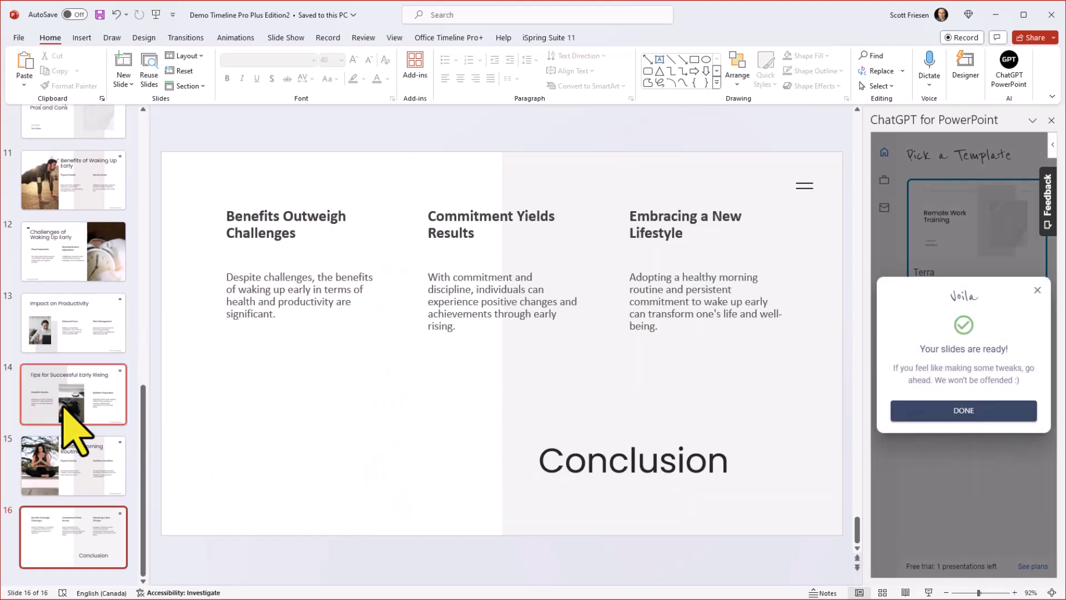
{"action": "scroll", "coordinate": [64, 411], "scroll_direction": "up", "scroll_amount": 2}
{"action": "scroll", "coordinate": [64, 410], "scroll_direction": "up", "scroll_amount": 2}
{"action": "left_click", "coordinate": [87, 293]}
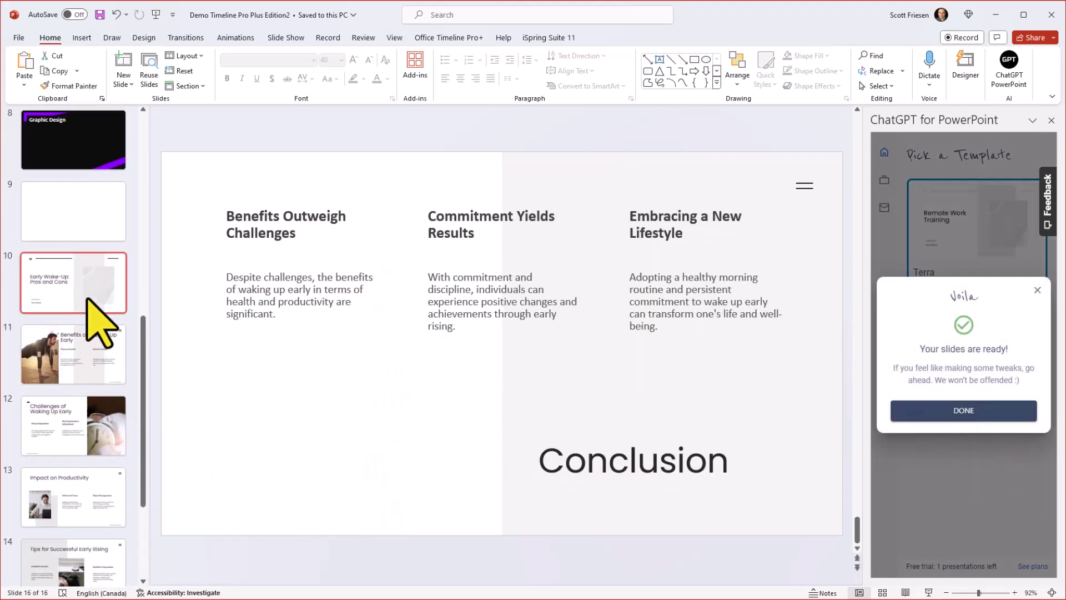
{"action": "key", "text": "Down"}
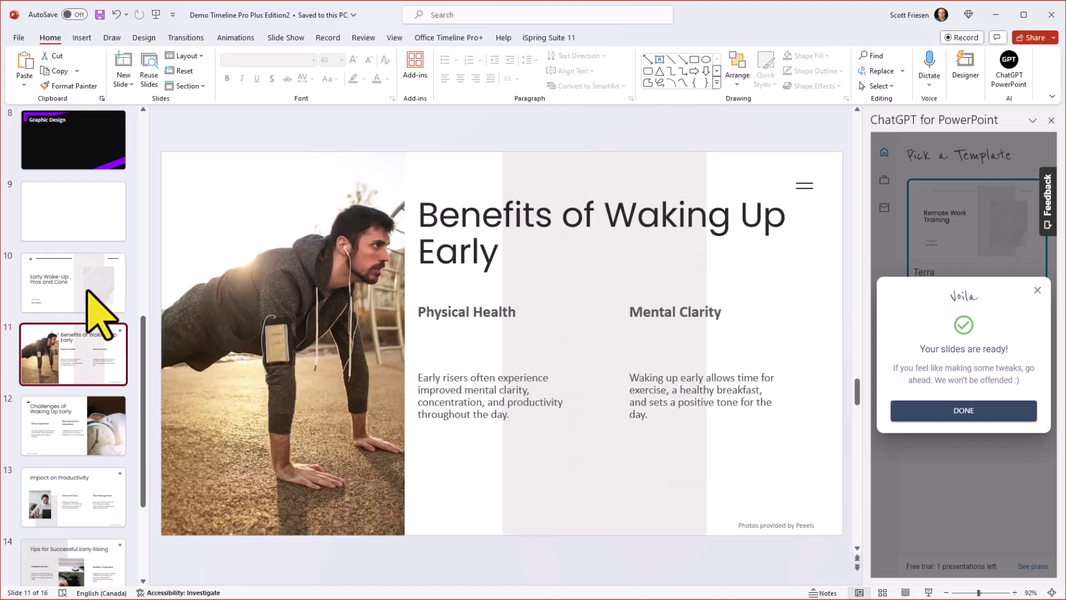
{"action": "key", "text": "Down"}
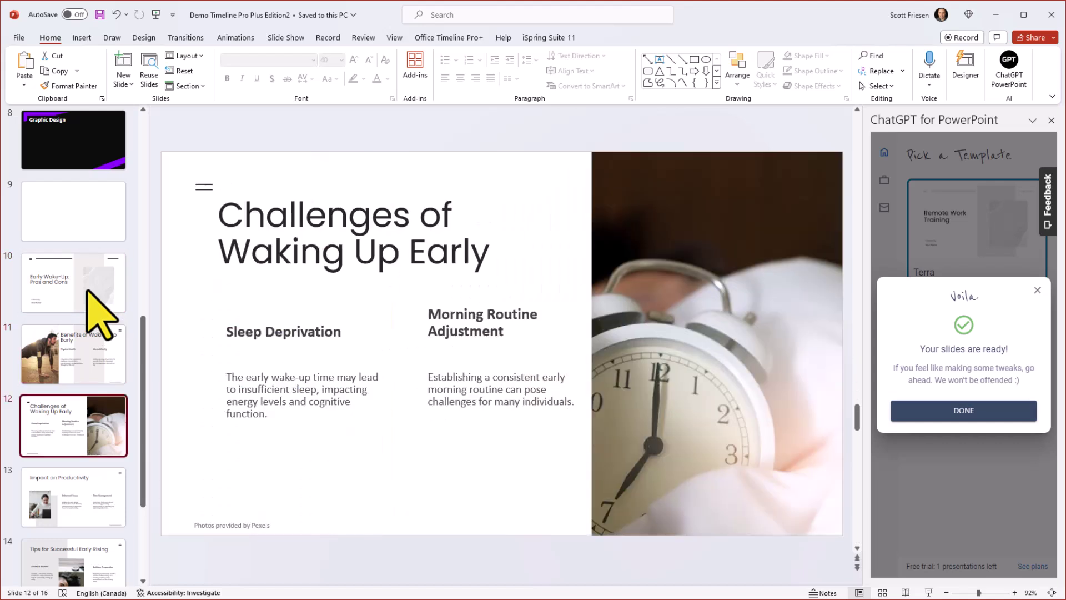
{"action": "key", "text": "Down"}
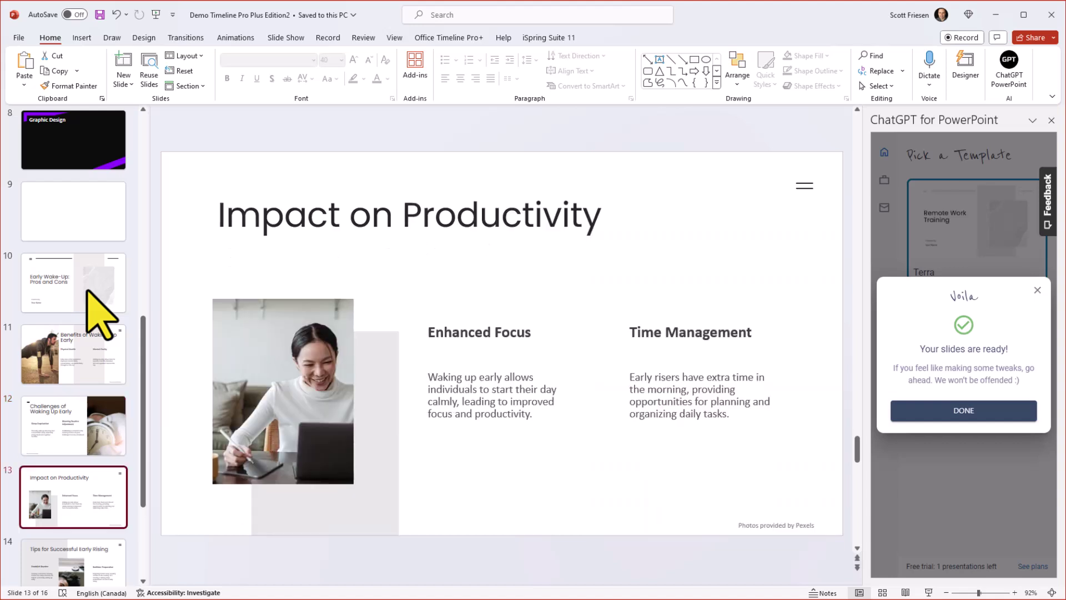
{"action": "key", "text": "Down"}
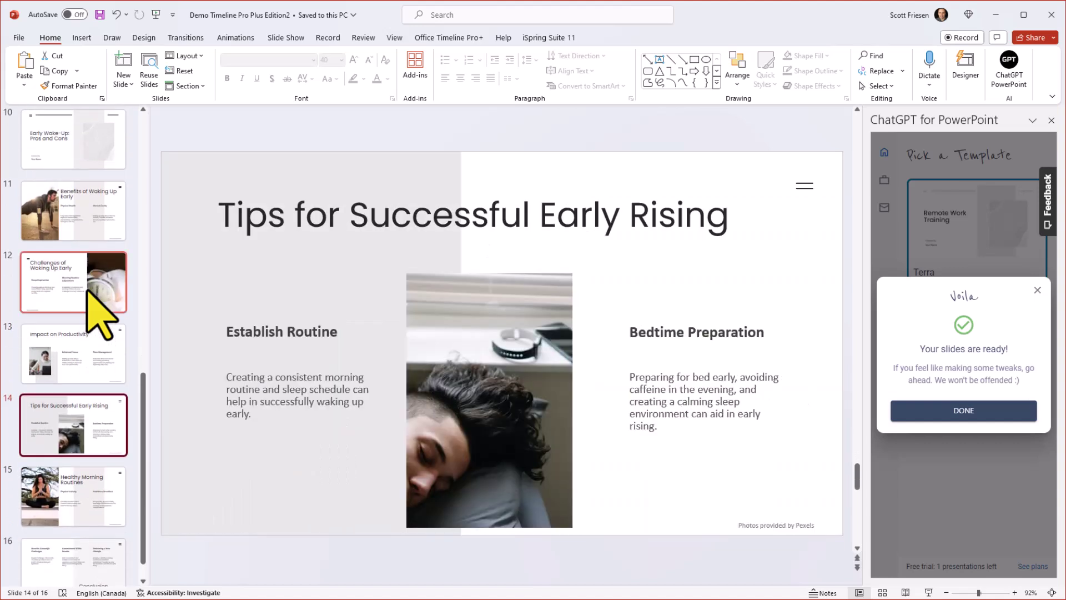
{"action": "key", "text": "Down"}
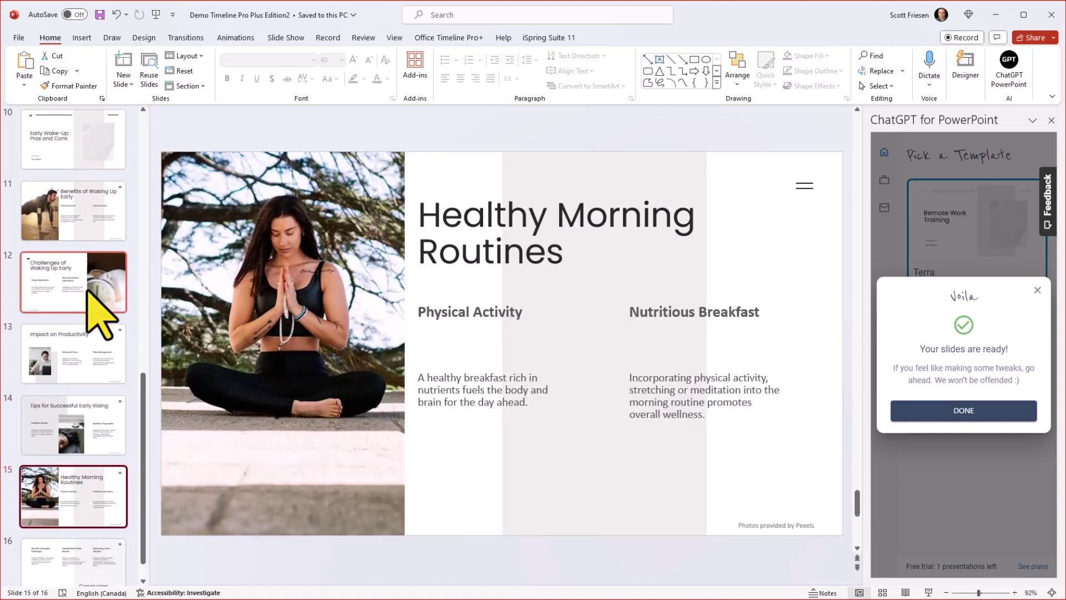
{"action": "key", "text": "Down"}
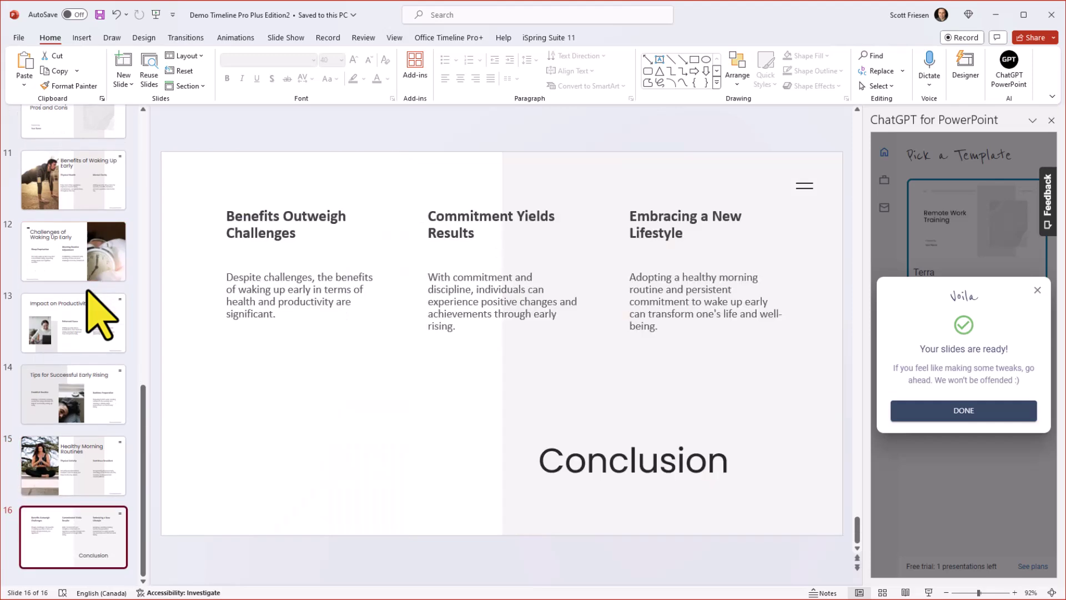
{"action": "key", "text": "Up"}
{"action": "key", "text": "Up"}
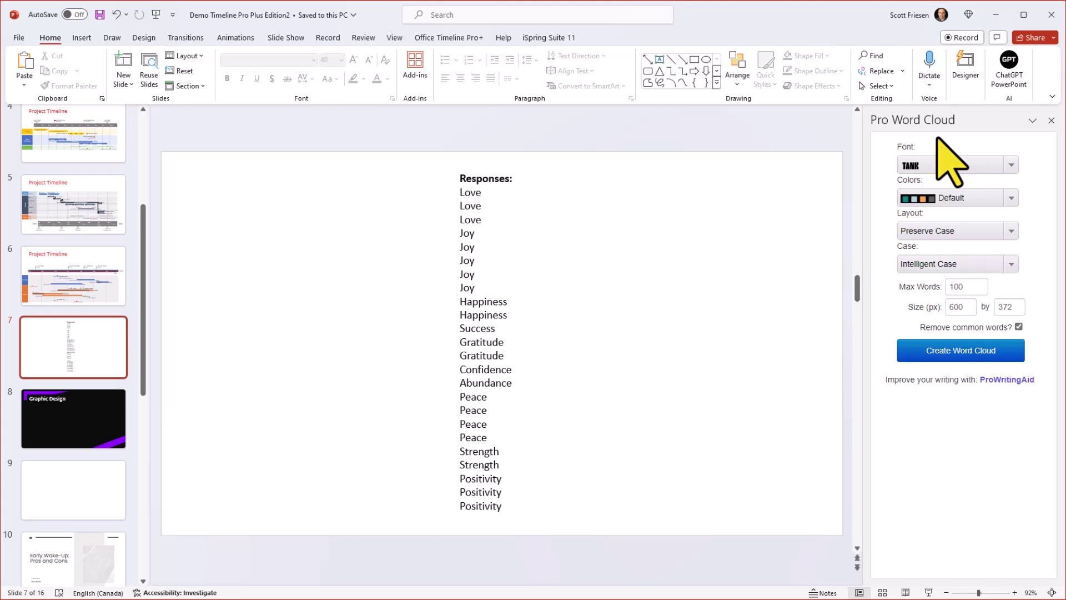
Set the word cloud to Telephoto font, Celebration colours and a 1000 by 800 size
{"action": "left_click", "coordinate": [1009, 165]}
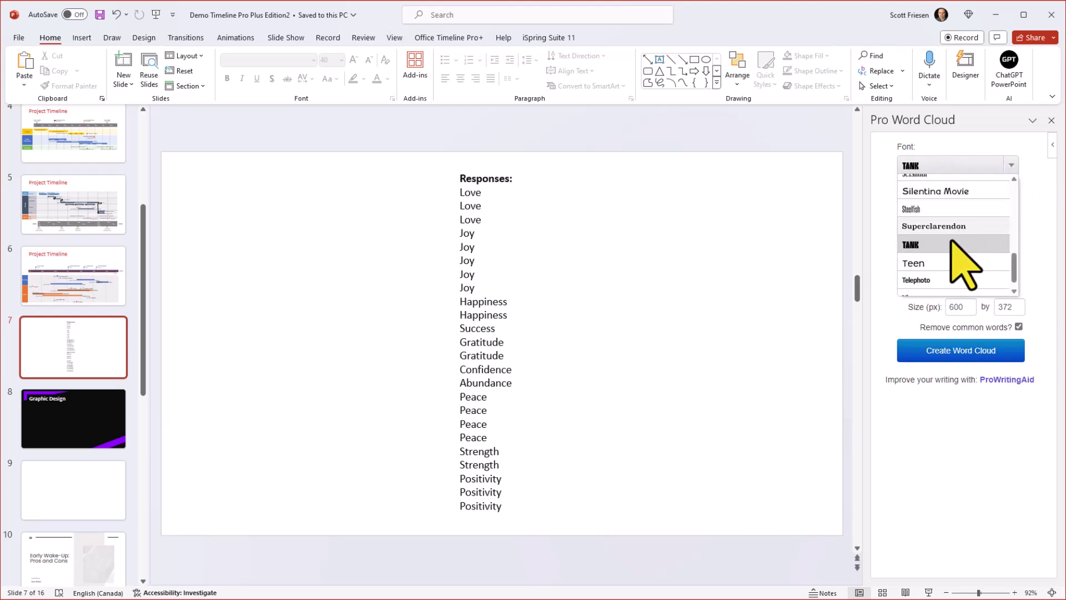
{"action": "left_click", "coordinate": [943, 279]}
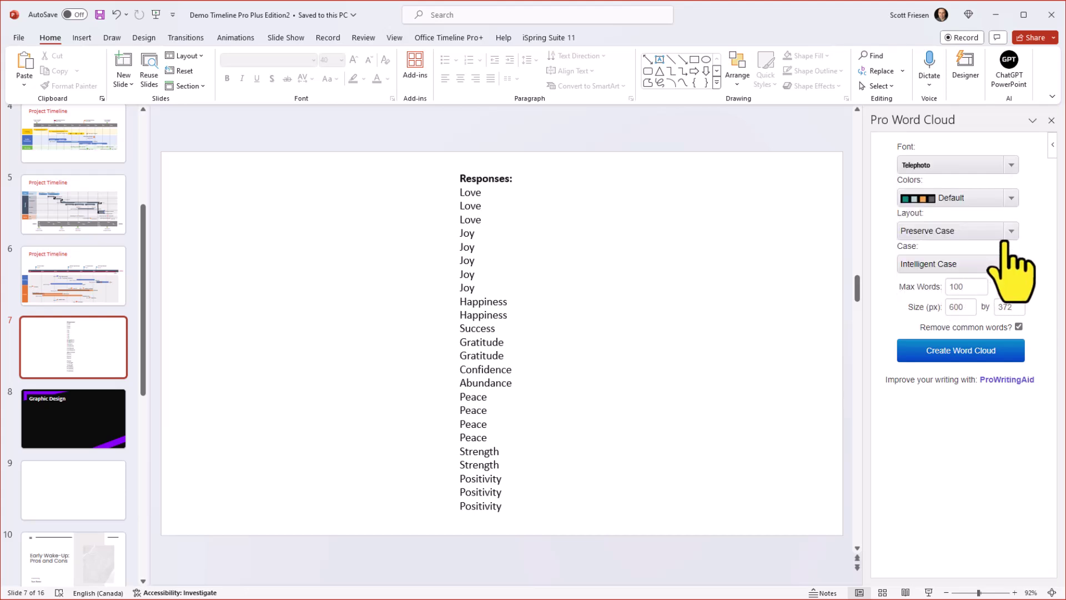
{"action": "left_click", "coordinate": [999, 198]}
{"action": "scroll", "coordinate": [969, 267], "scroll_direction": "down", "scroll_amount": 4}
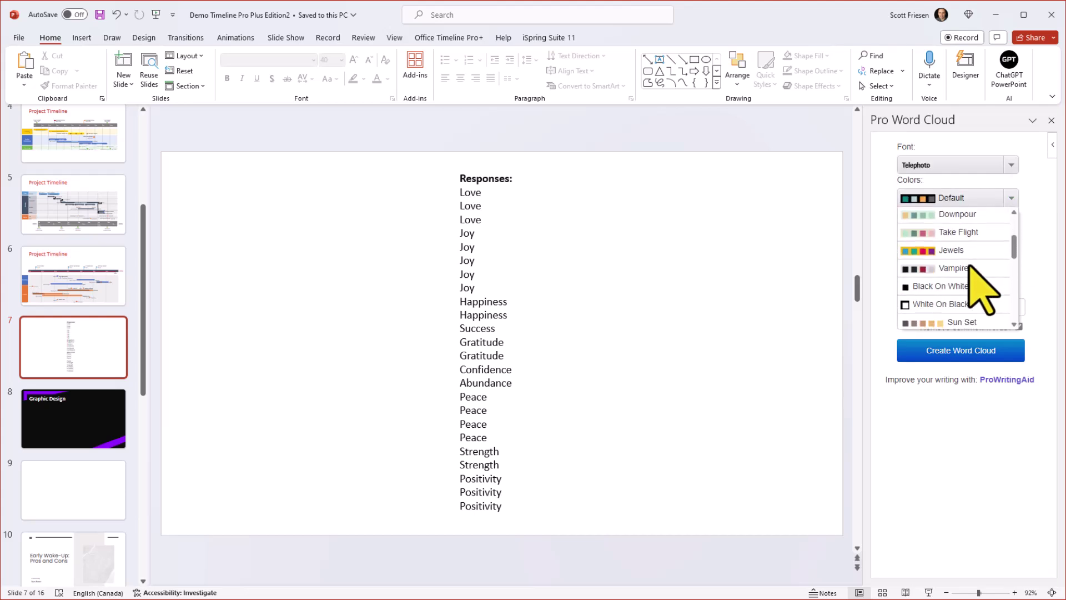
{"action": "scroll", "coordinate": [969, 267], "scroll_direction": "up", "scroll_amount": 5}
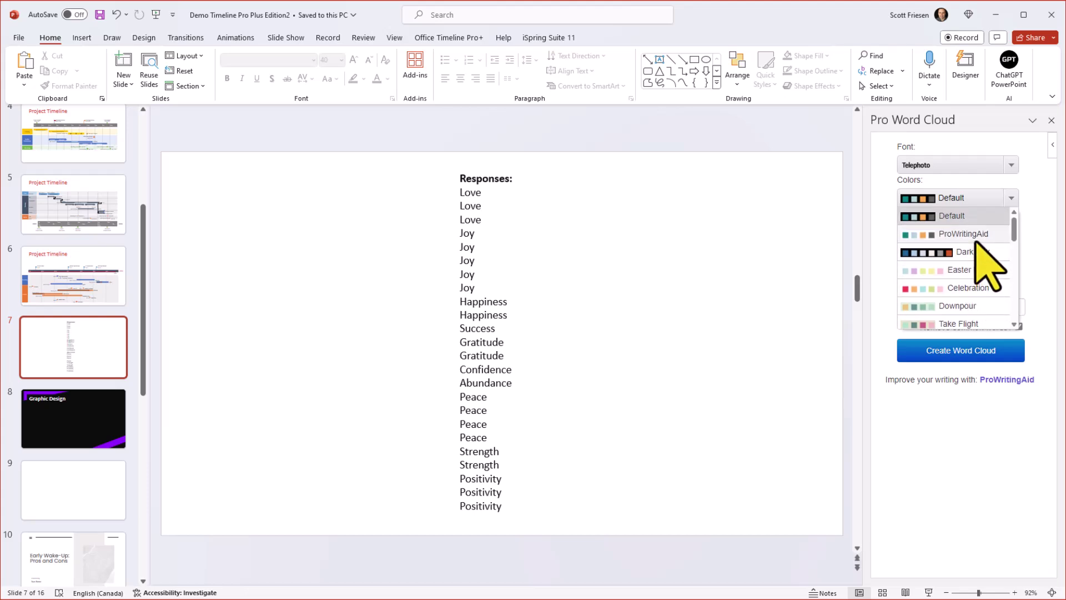
{"action": "left_click", "coordinate": [969, 287]}
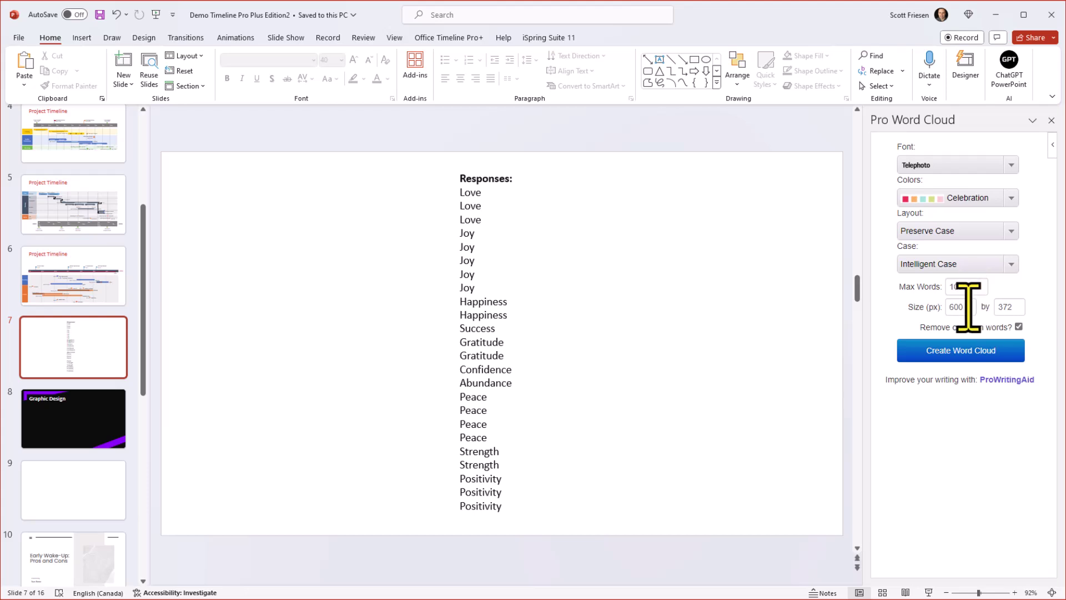
{"action": "double_click", "coordinate": [950, 306]}
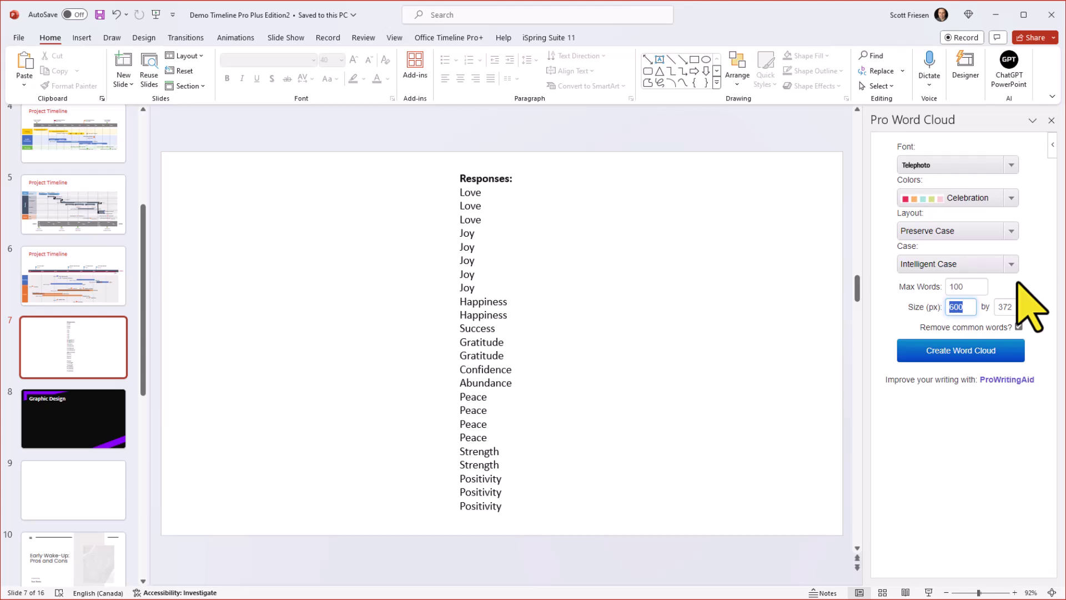
{"action": "type", "text": "1000"}
{"action": "double_click", "coordinate": [1017, 307]}
{"action": "type", "text": "800"}
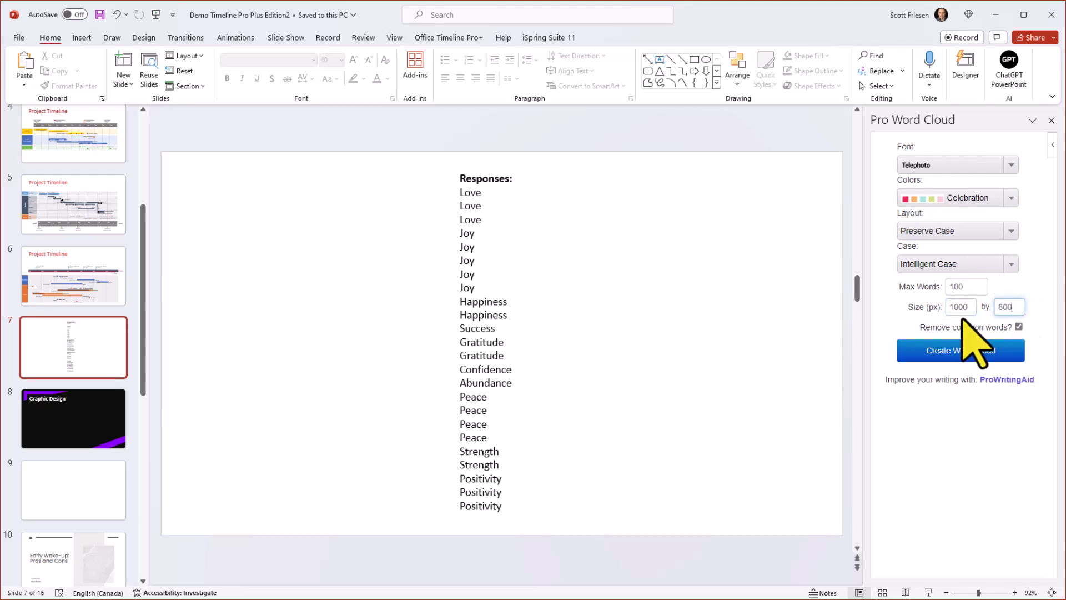
{"action": "left_click", "coordinate": [1053, 292]}
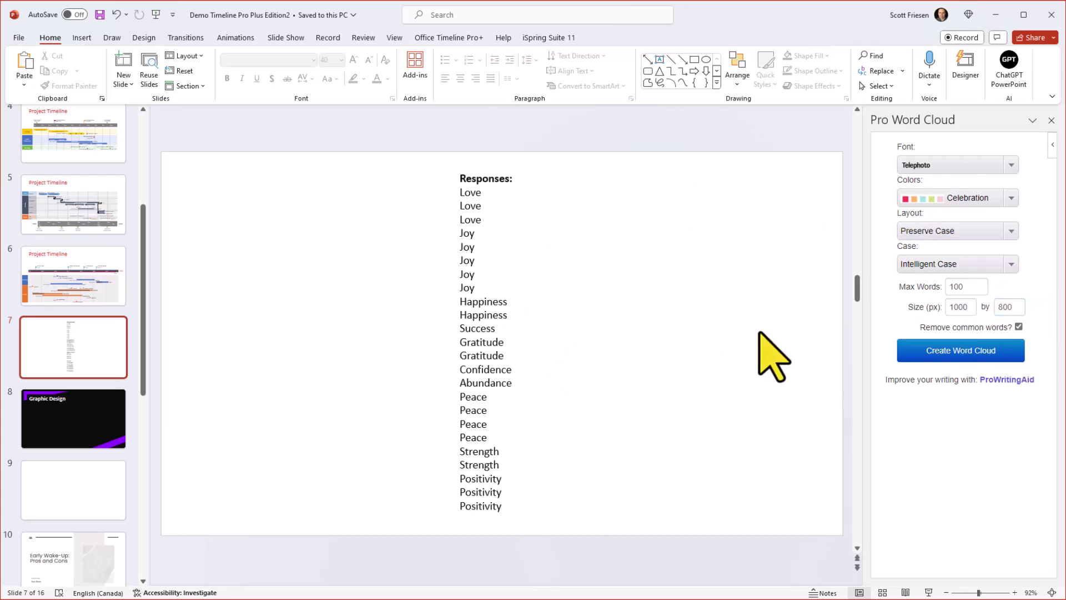
Generate the word cloud from the highlighted Responses word list on slide 7
{"action": "left_click", "coordinate": [953, 352]}
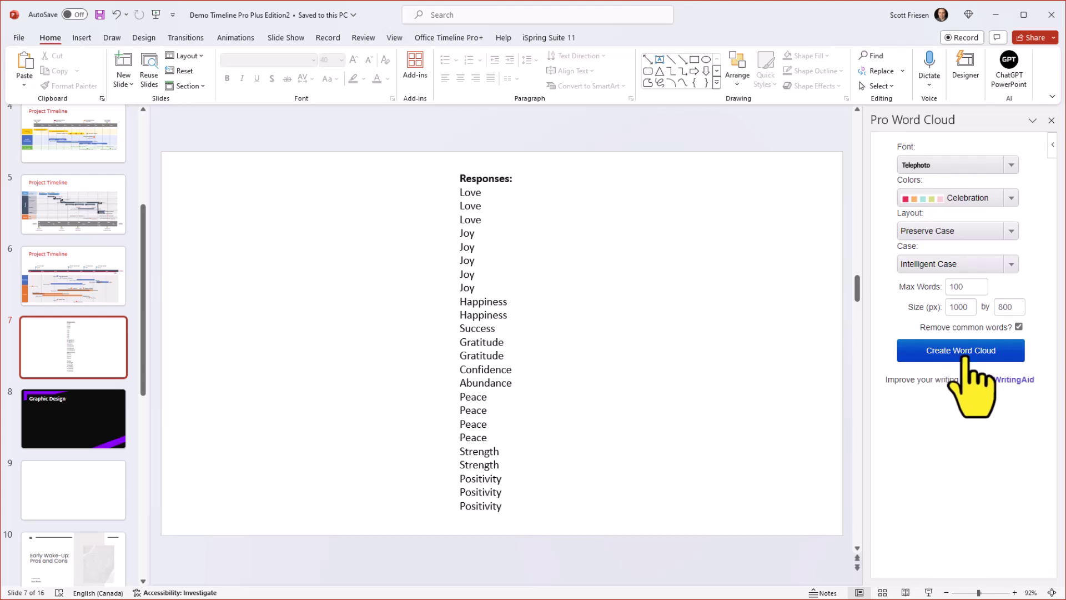
{"action": "left_click", "coordinate": [459, 209]}
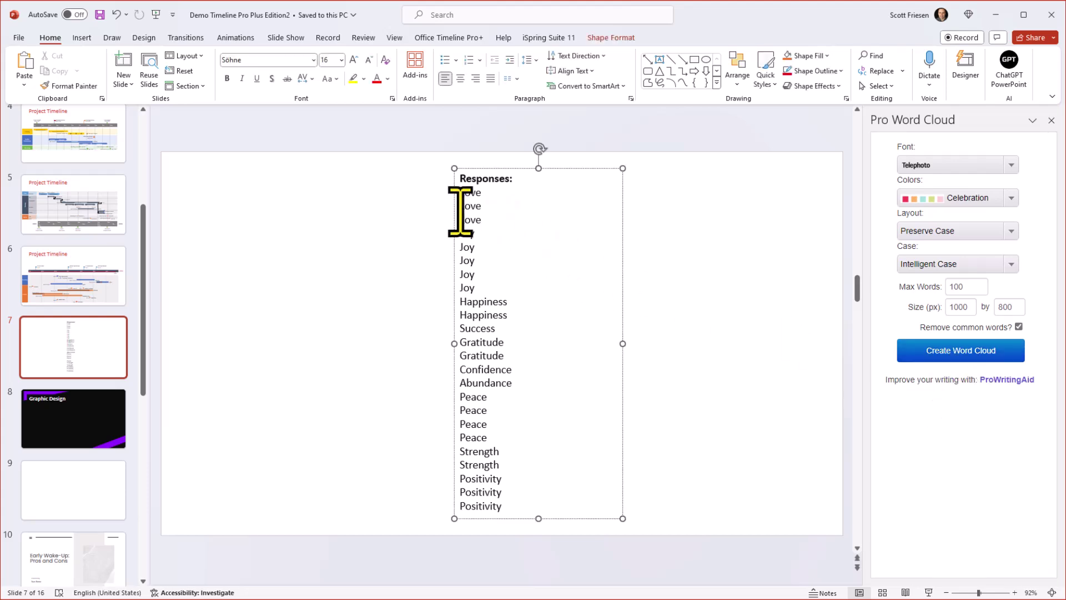
{"action": "left_click_drag", "start_coordinate": [460, 192], "coordinate": [506, 496]}
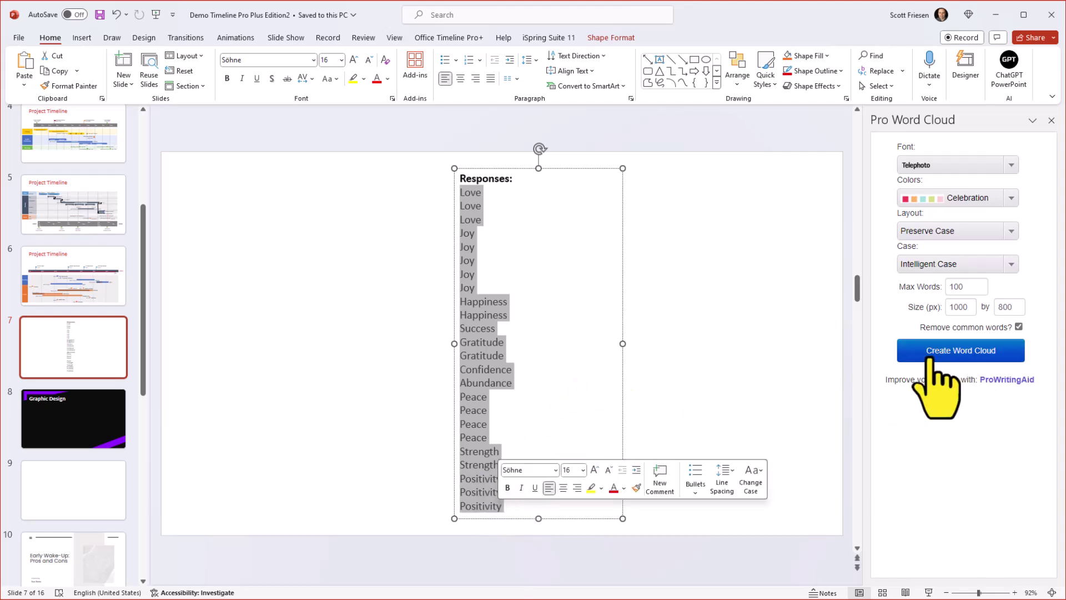
{"action": "left_click", "coordinate": [965, 351]}
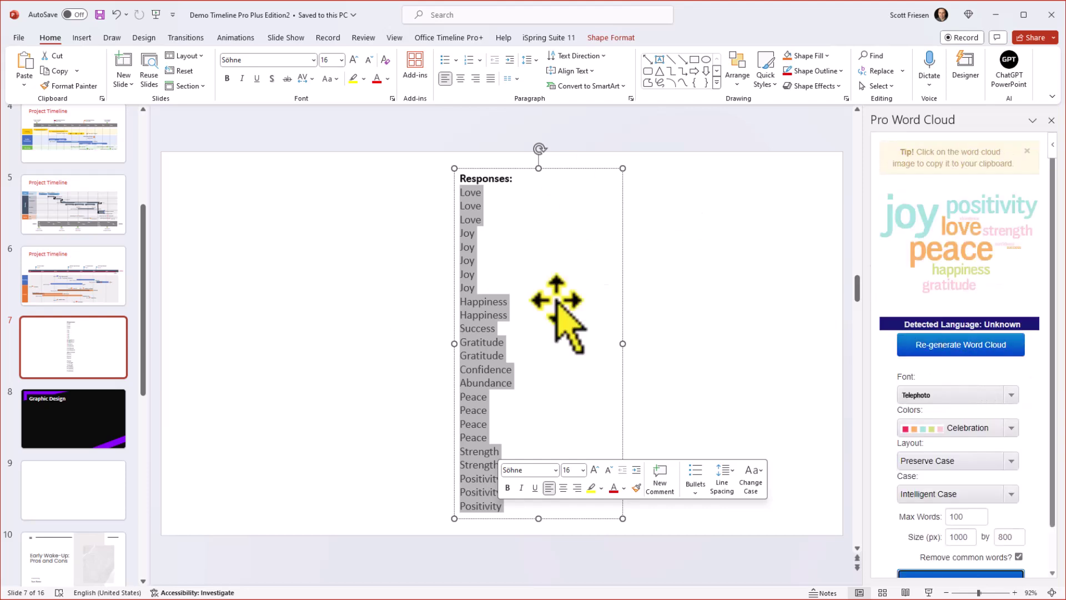
{"action": "left_click", "coordinate": [672, 305]}
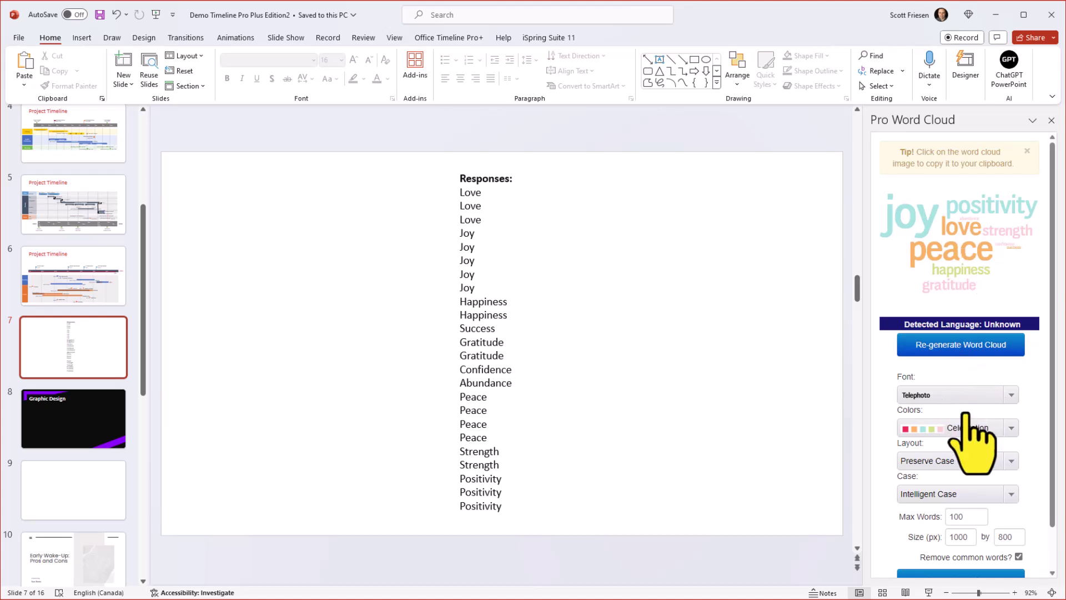
Copy the word cloud image and paste it onto slide 7 over the responses
{"action": "left_click", "coordinate": [962, 253]}
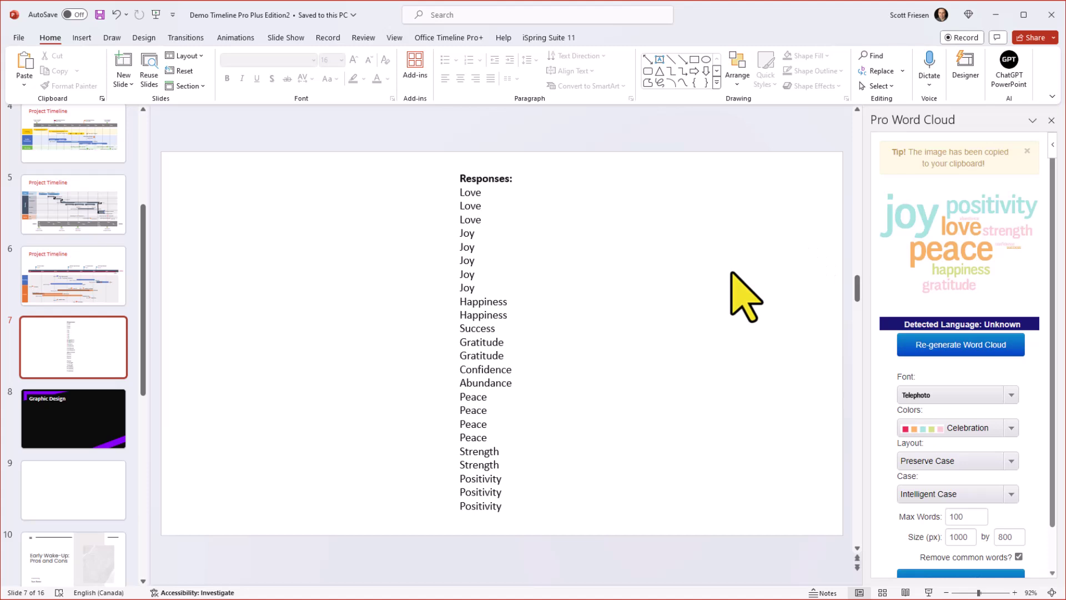
{"action": "key", "text": "ctrl+v"}
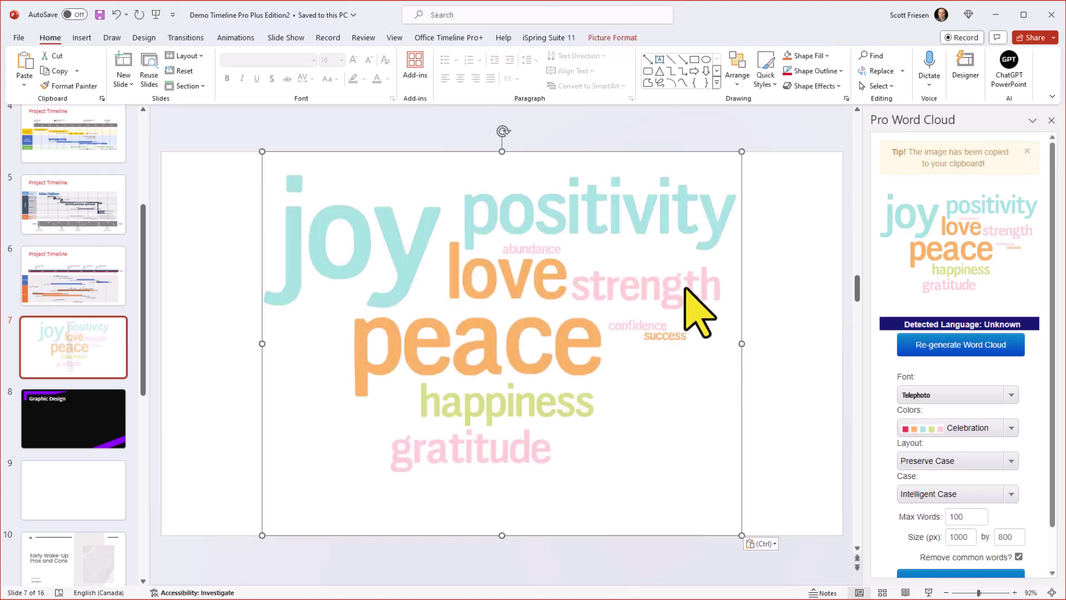
{"action": "left_click", "coordinate": [788, 293]}
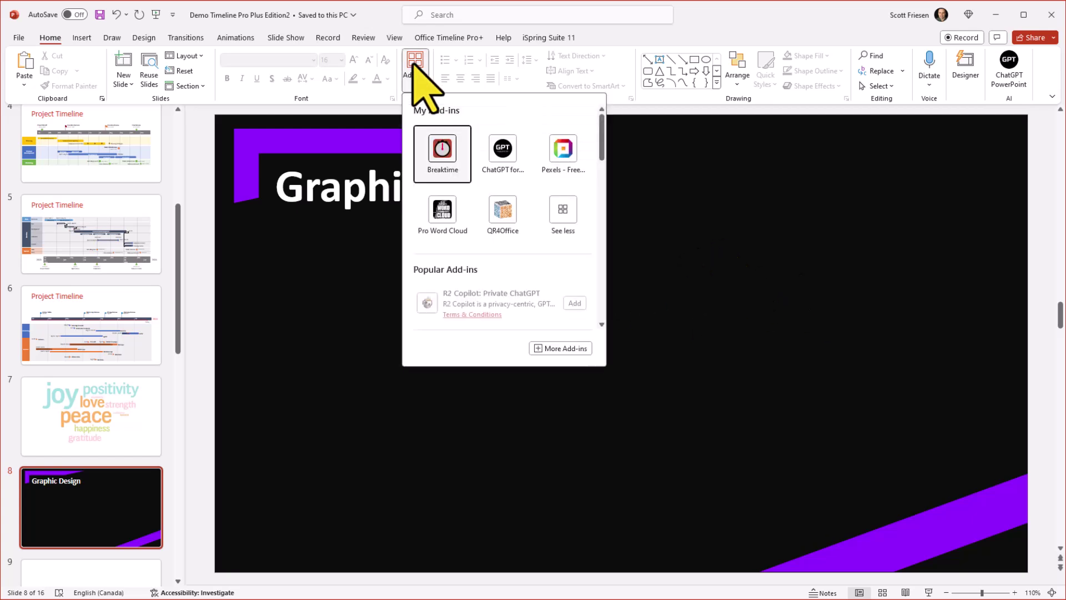
Open the Pexels add-in and search its stock photos for 'computer'
{"action": "left_click", "coordinate": [563, 149]}
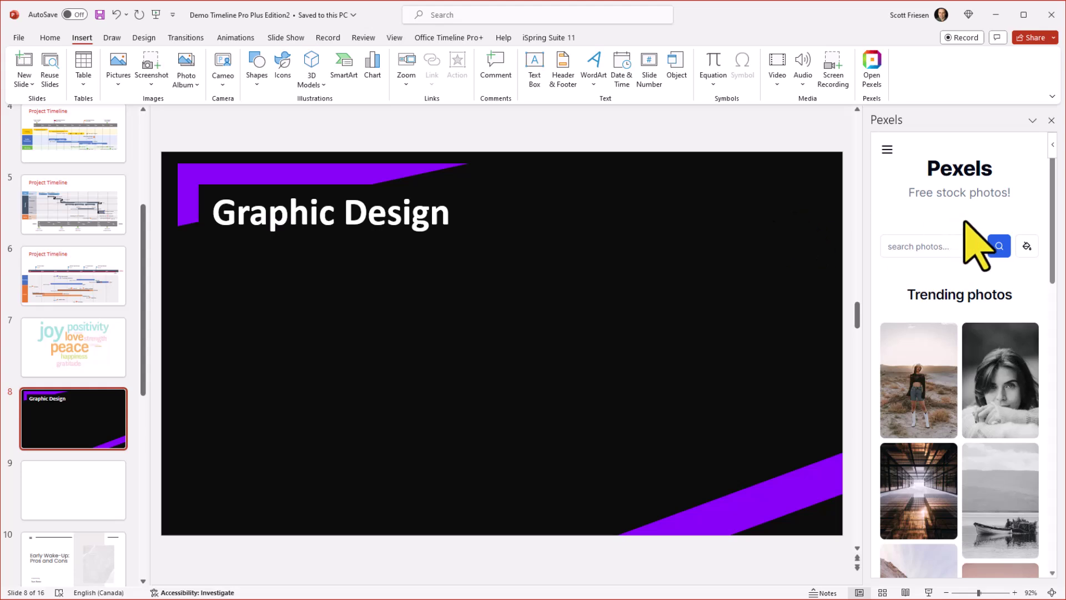
{"action": "scroll", "coordinate": [965, 222], "scroll_direction": "down", "scroll_amount": 10}
{"action": "scroll", "coordinate": [958, 255], "scroll_direction": "up", "scroll_amount": 8}
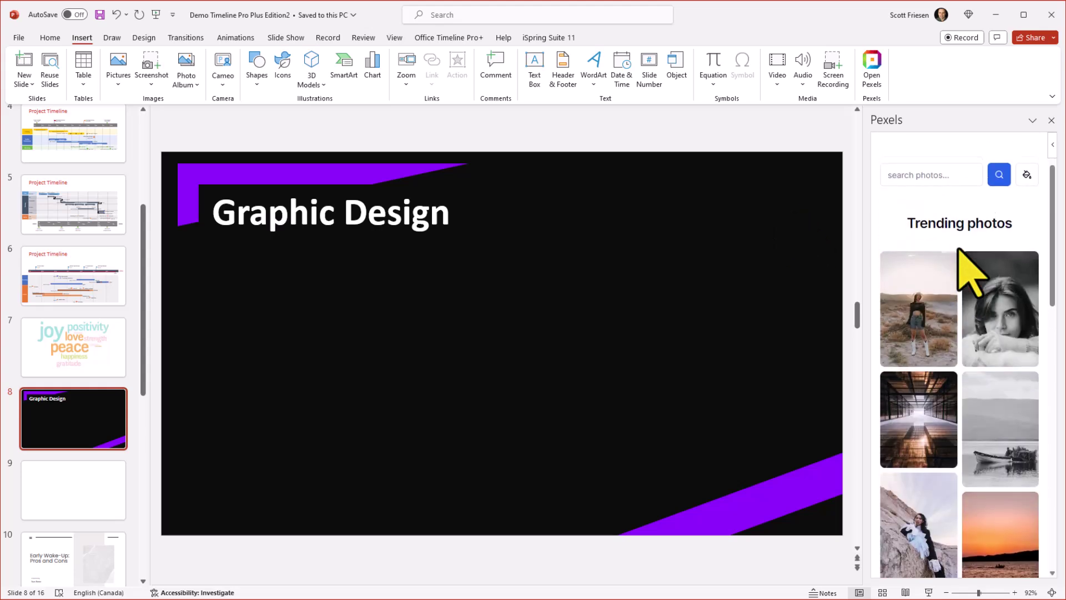
{"action": "scroll", "coordinate": [960, 250], "scroll_direction": "up", "scroll_amount": 2}
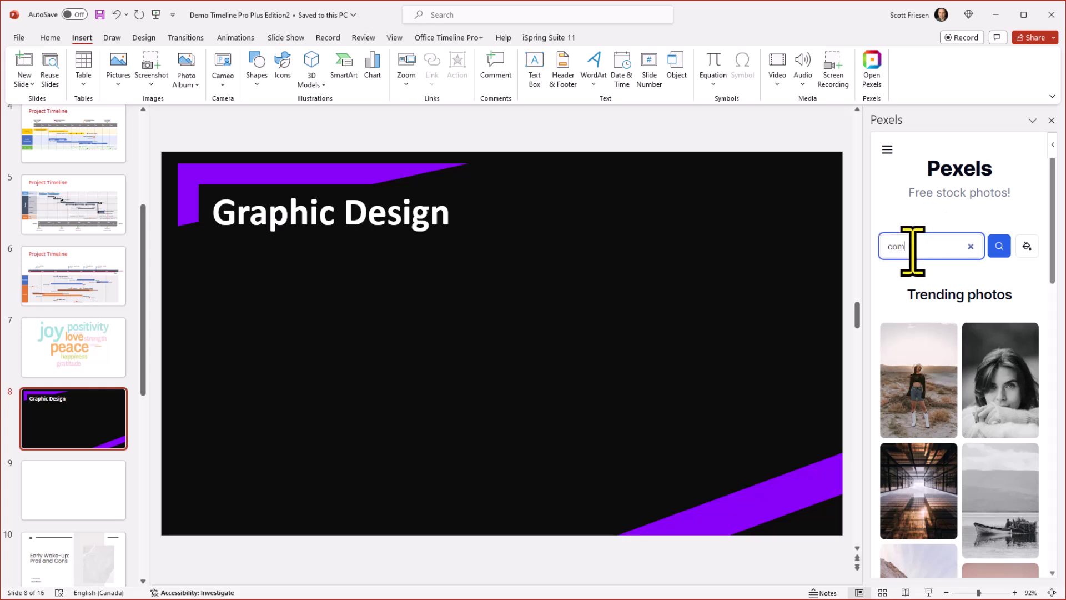
{"action": "key", "text": "Return"}
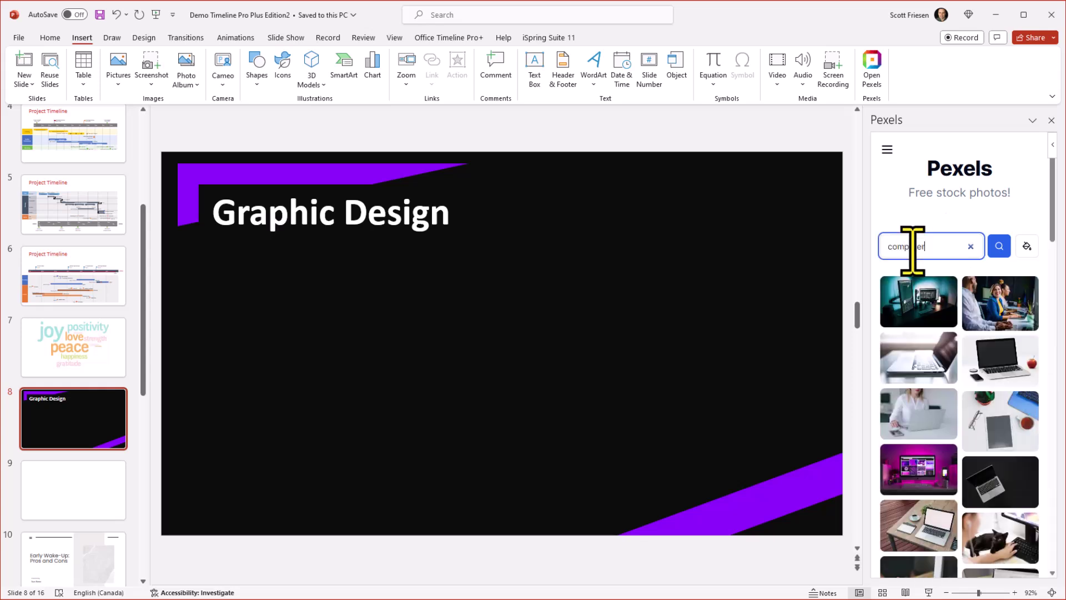
{"action": "scroll", "coordinate": [971, 361], "scroll_direction": "down", "scroll_amount": 5}
{"action": "scroll", "coordinate": [985, 364], "scroll_direction": "down", "scroll_amount": 10}
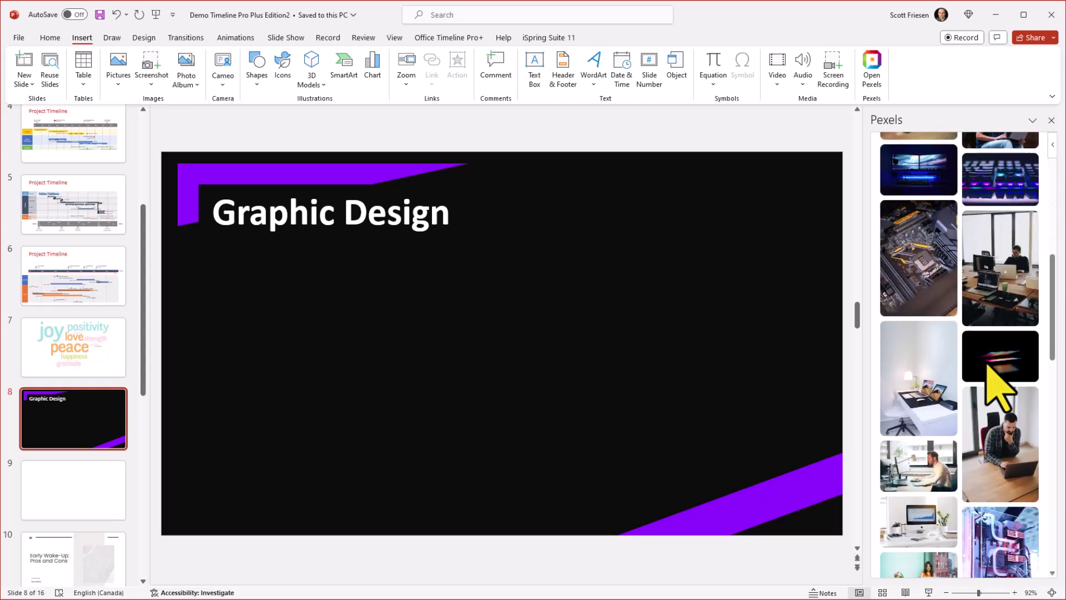
{"action": "scroll", "coordinate": [987, 363], "scroll_direction": "up", "scroll_amount": 15}
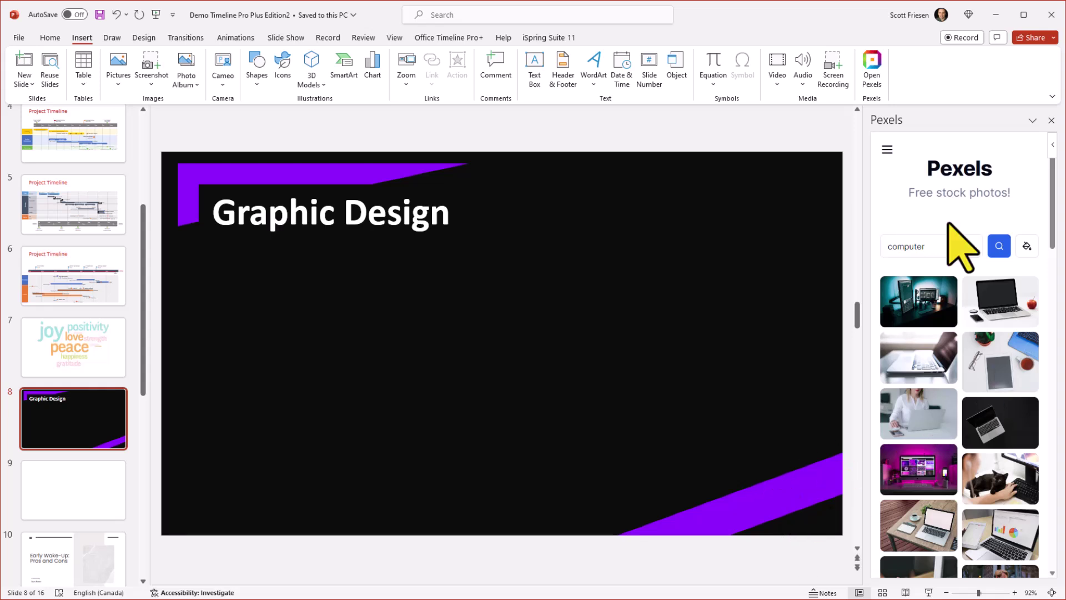
Filter Pexels results to purple and change the search term to 'monitor'
{"action": "left_click", "coordinate": [1027, 245]}
{"action": "left_click", "coordinate": [1016, 425]}
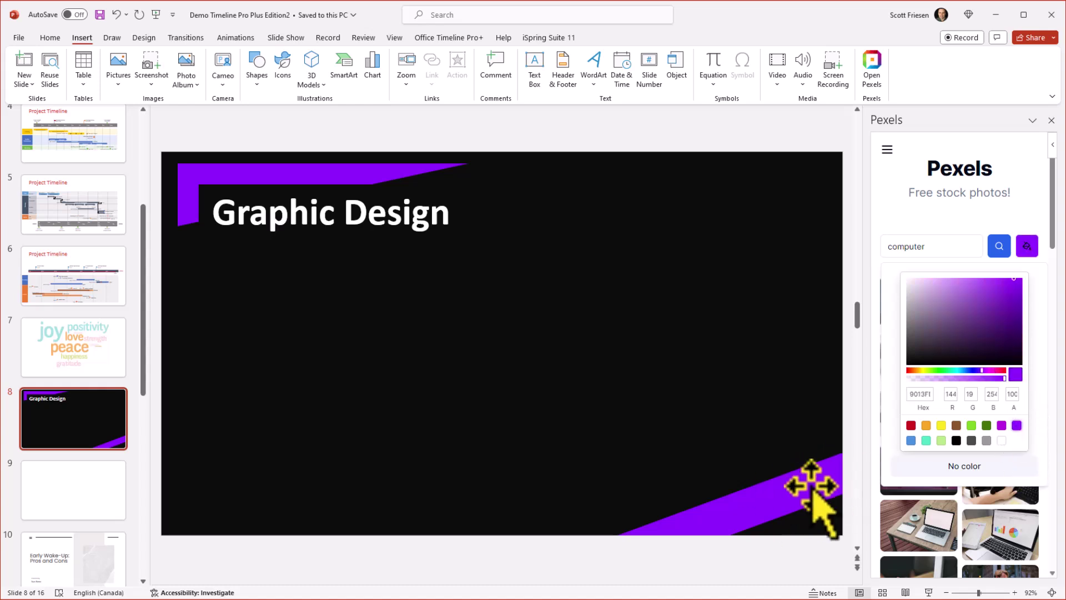
{"action": "double_click", "coordinate": [934, 246]}
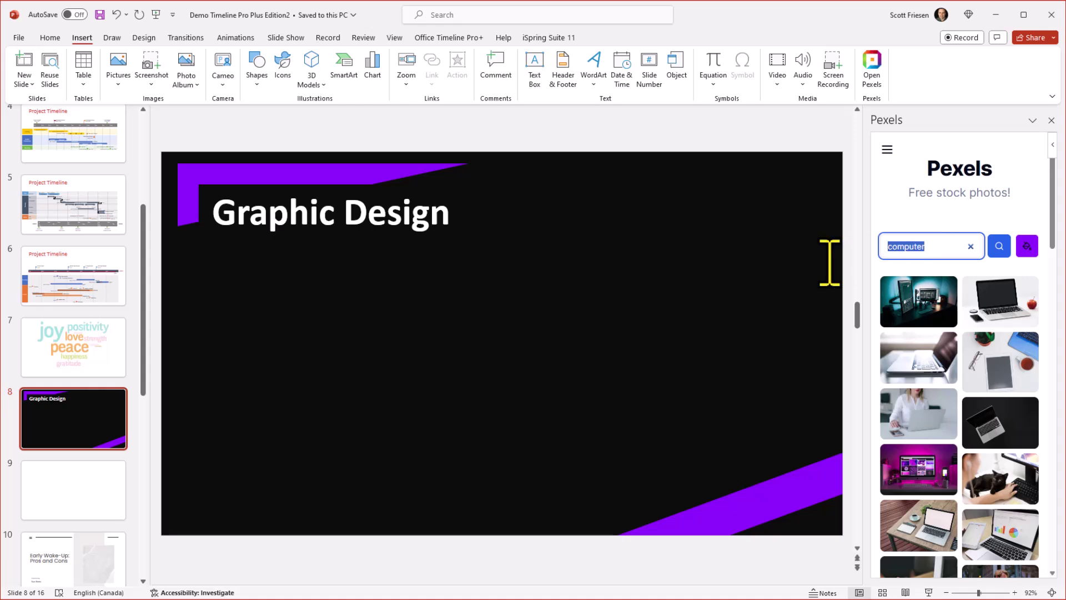
{"action": "key", "text": "Return"}
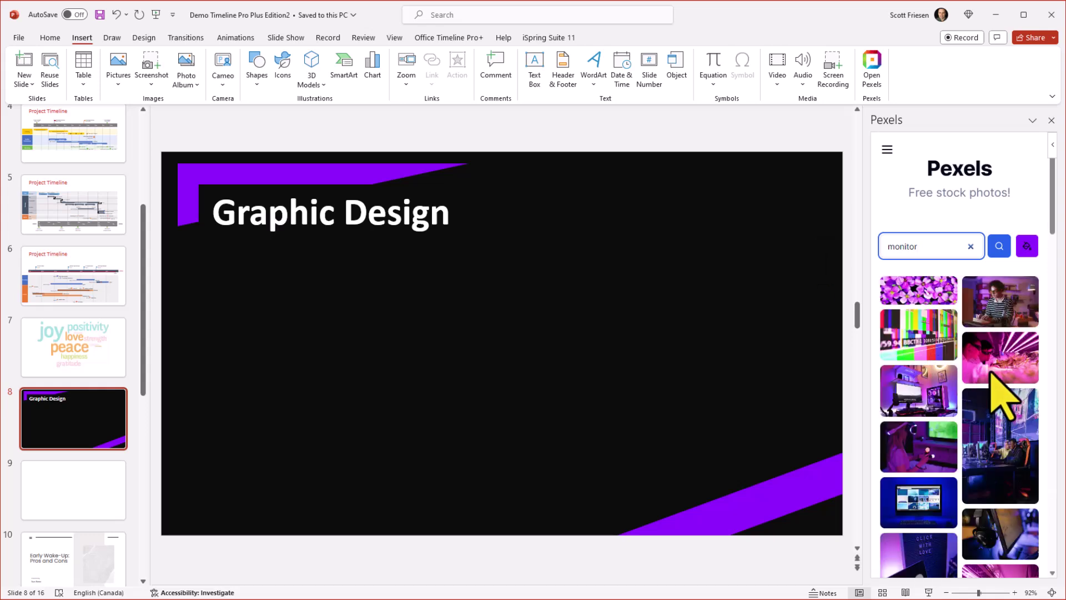
{"action": "scroll", "coordinate": [1024, 411], "scroll_direction": "down", "scroll_amount": 8}
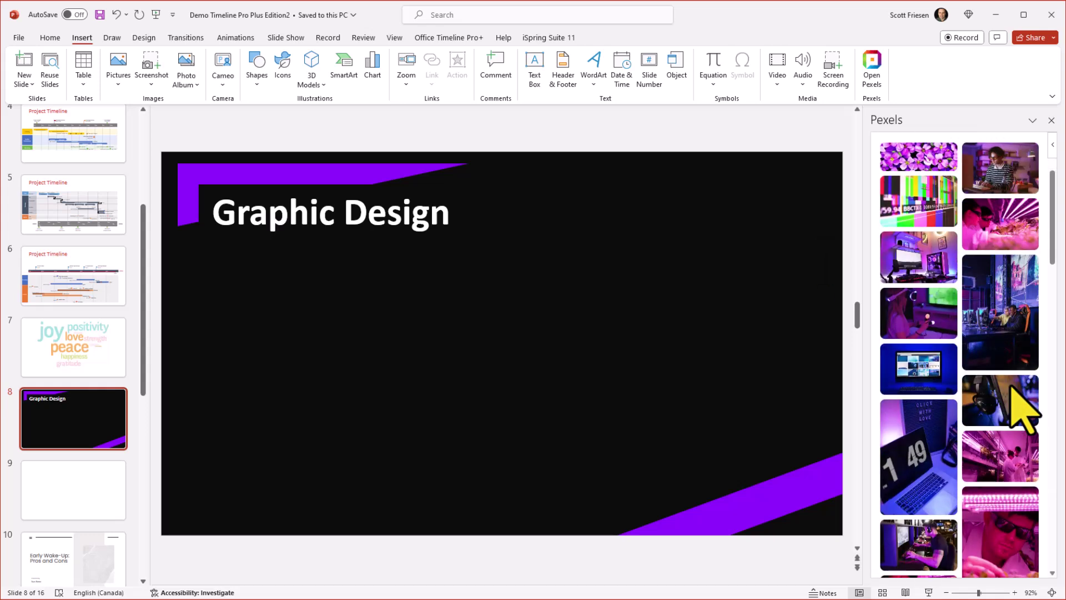
{"action": "scroll", "coordinate": [1024, 414], "scroll_direction": "down", "scroll_amount": 8}
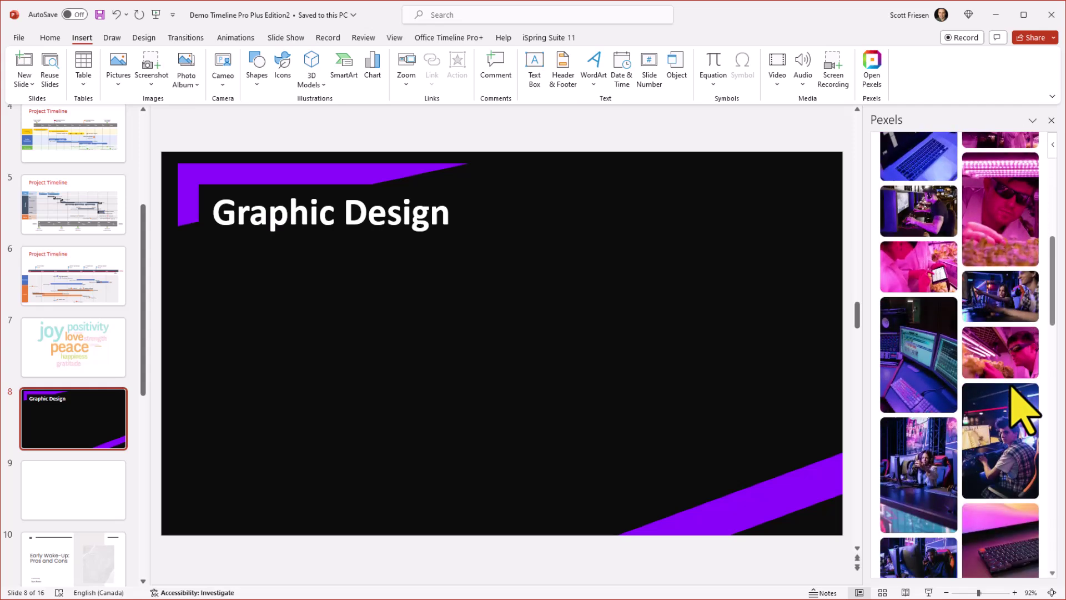
{"action": "scroll", "coordinate": [1024, 414], "scroll_direction": "up", "scroll_amount": 15}
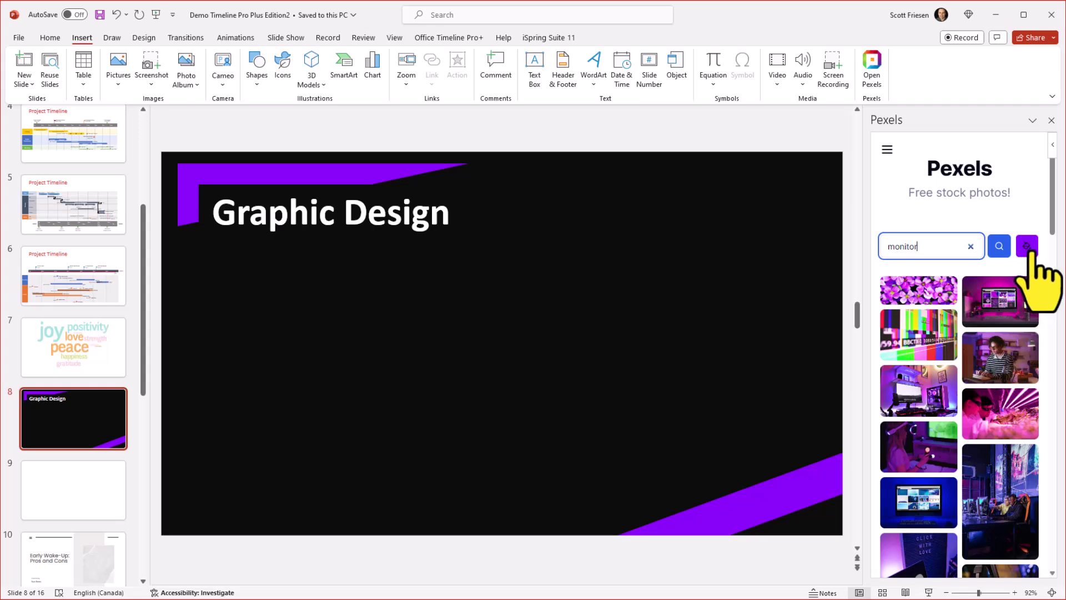
{"action": "scroll", "coordinate": [1023, 340], "scroll_direction": "down", "scroll_amount": 5}
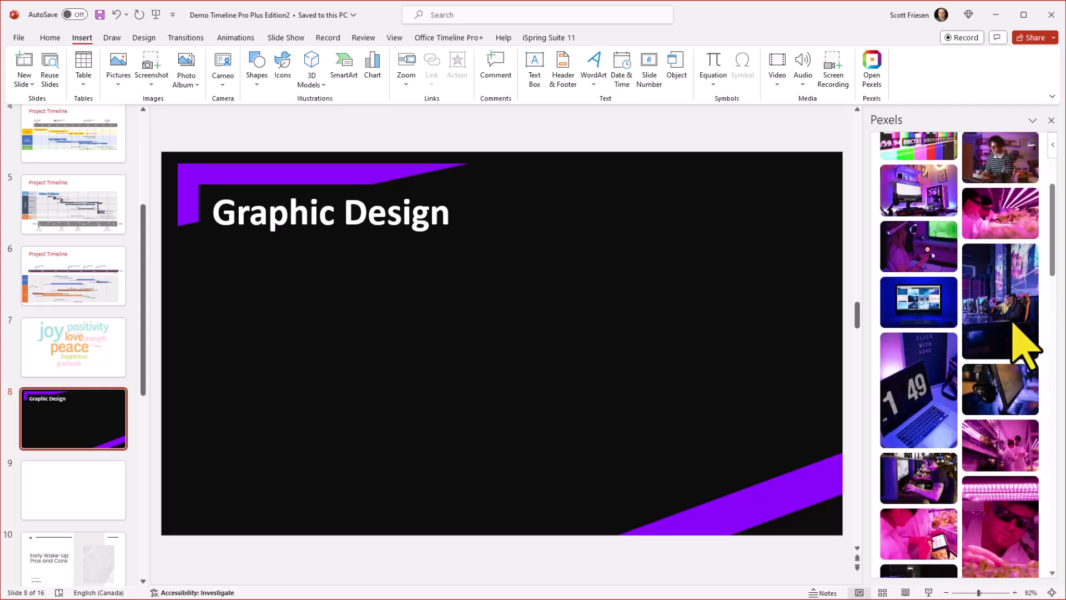
{"action": "scroll", "coordinate": [1024, 344], "scroll_direction": "up", "scroll_amount": 5}
{"action": "scroll", "coordinate": [1024, 341], "scroll_direction": "down", "scroll_amount": 10}
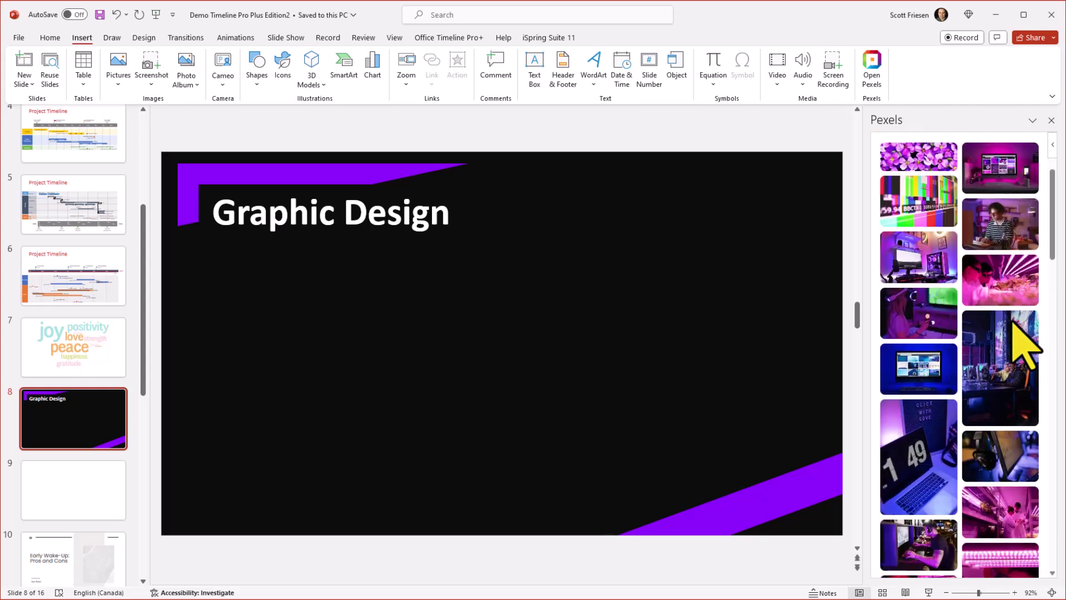
{"action": "scroll", "coordinate": [1012, 322], "scroll_direction": "down", "scroll_amount": 6}
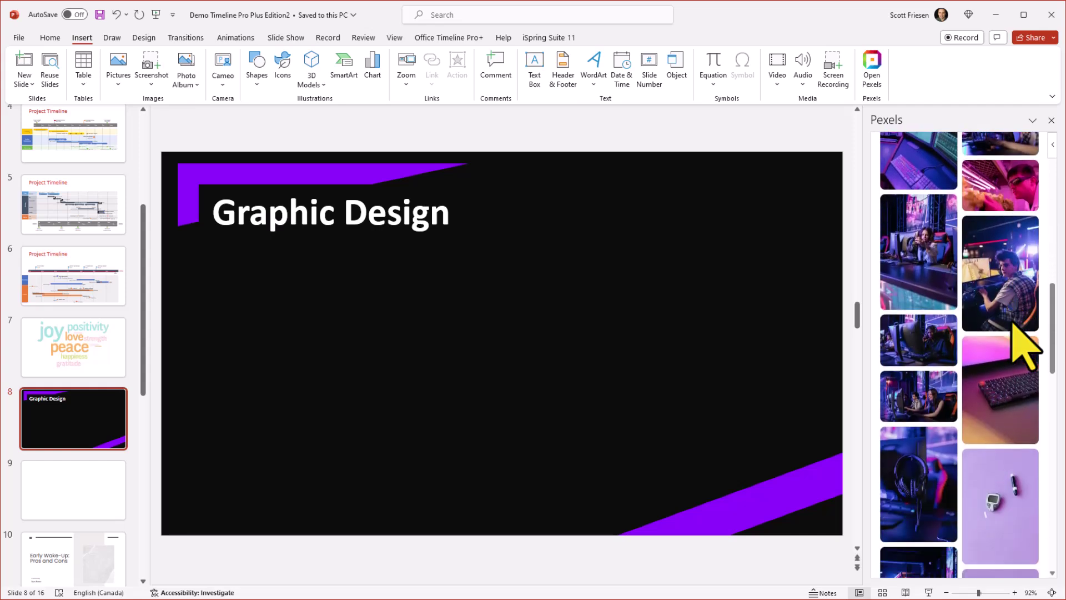
{"action": "scroll", "coordinate": [976, 391], "scroll_direction": "up", "scroll_amount": 20}
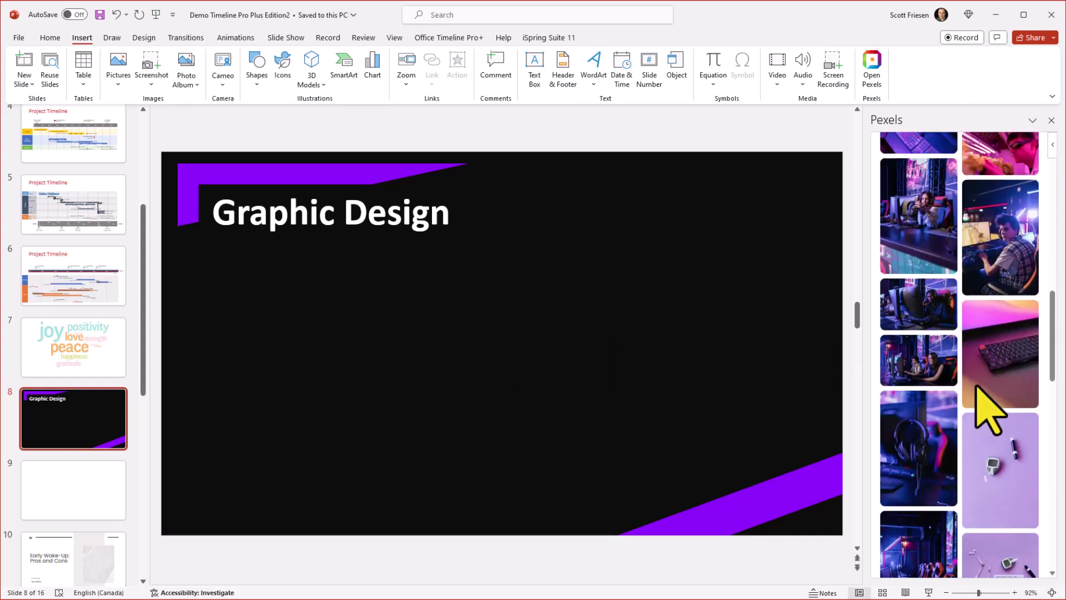
Insert the striped-shirt Pexels photo on slide 8 and send it behind the Graphic Design title
{"action": "left_click", "coordinate": [1001, 303]}
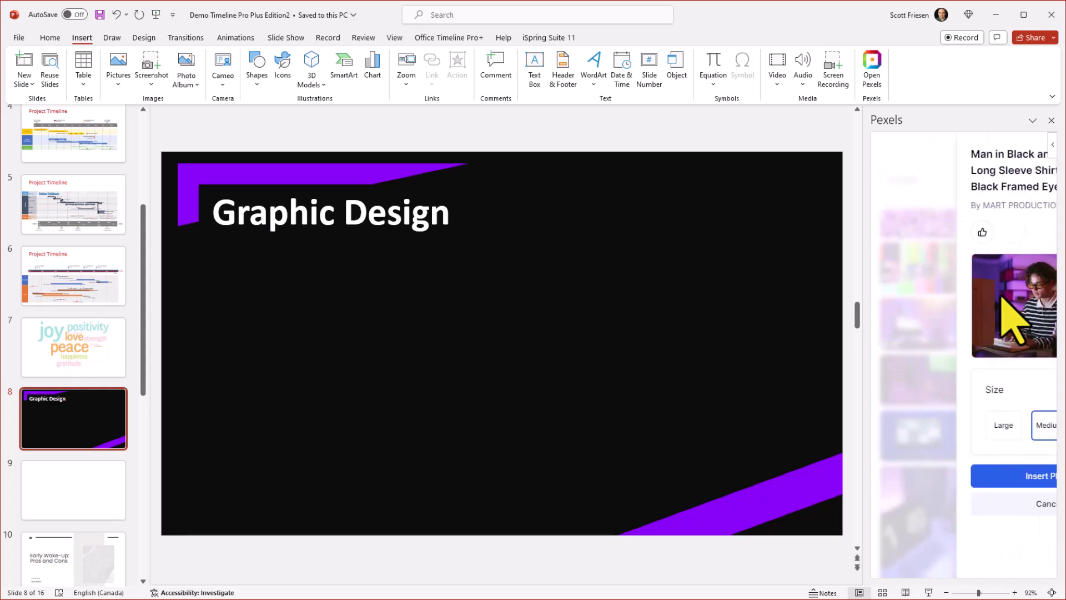
{"action": "left_click", "coordinate": [972, 476]}
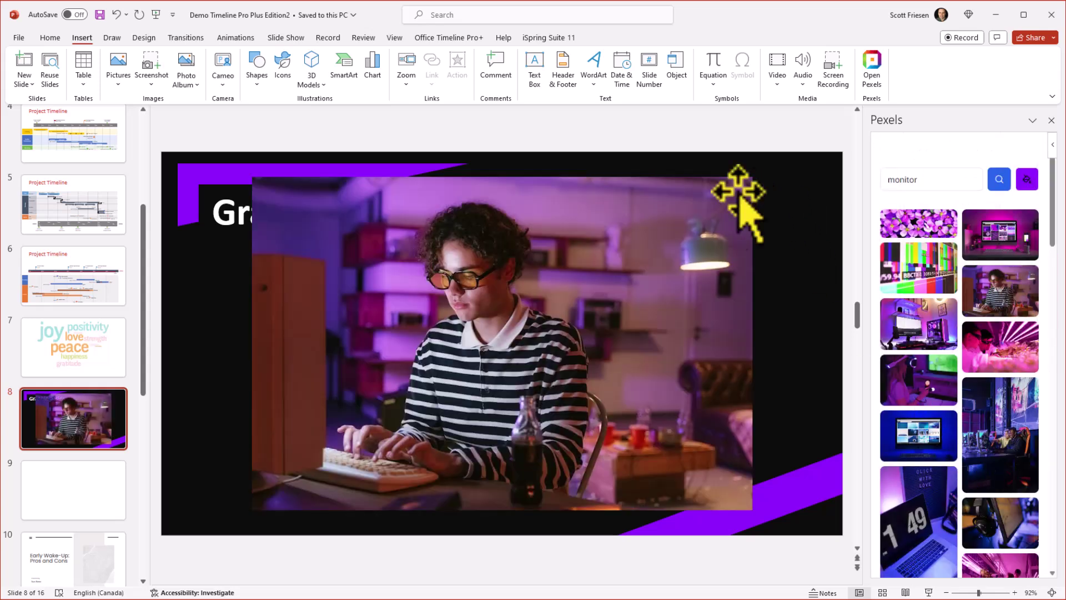
{"action": "left_click", "coordinate": [626, 248]}
{"action": "right_click", "coordinate": [627, 248]}
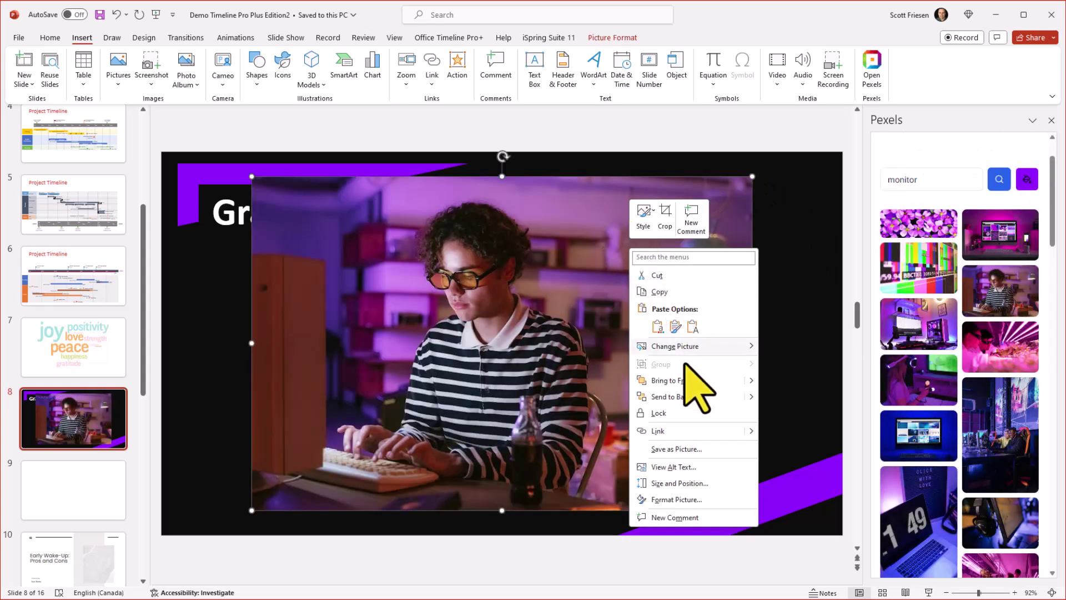
{"action": "left_click", "coordinate": [671, 397]}
{"action": "left_click", "coordinate": [754, 139]}
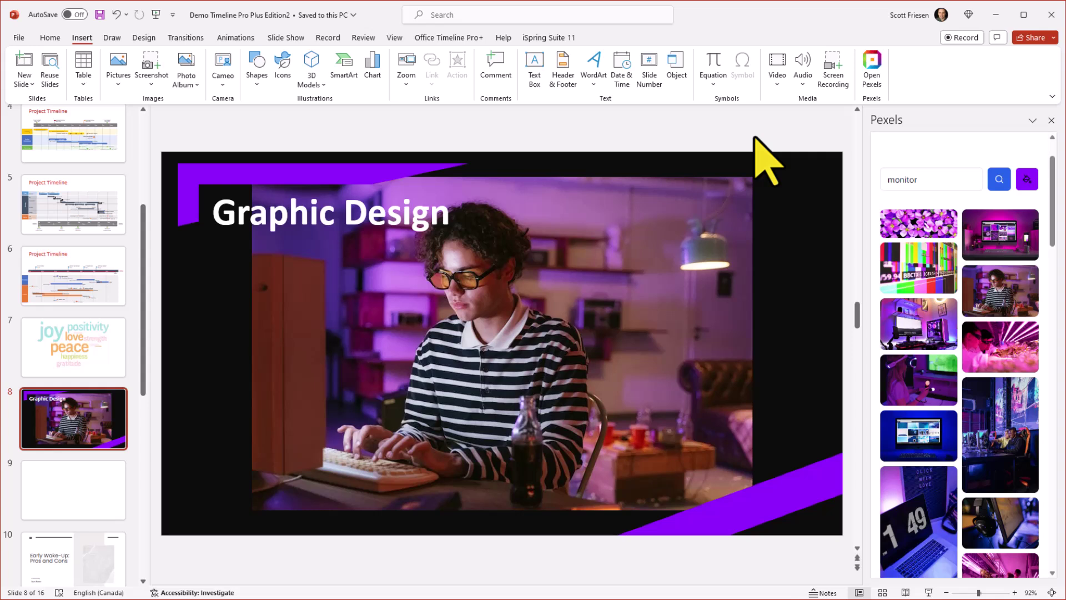
{"action": "scroll", "coordinate": [987, 361], "scroll_direction": "up", "scroll_amount": 2}
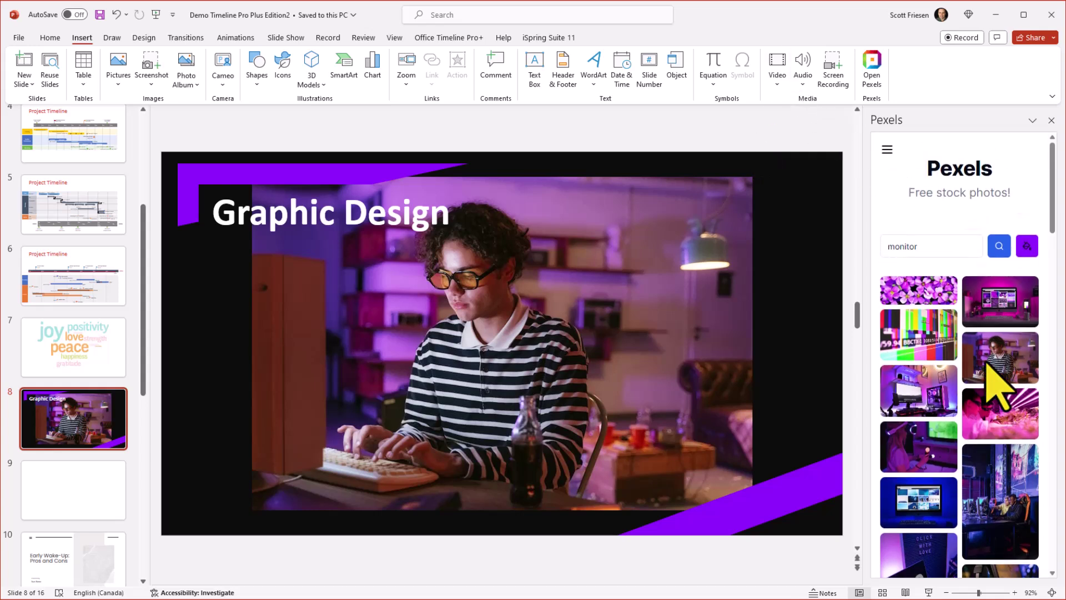